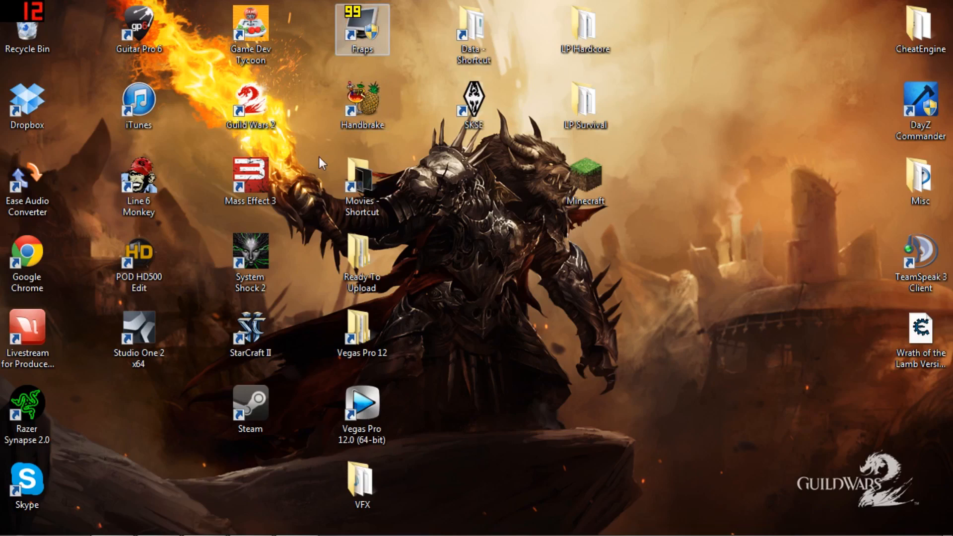
Step: Bring up Fraps, review its general settings and its movie capture settings, and minimise the window again
mouse_move(296, 533)
click(296, 530)
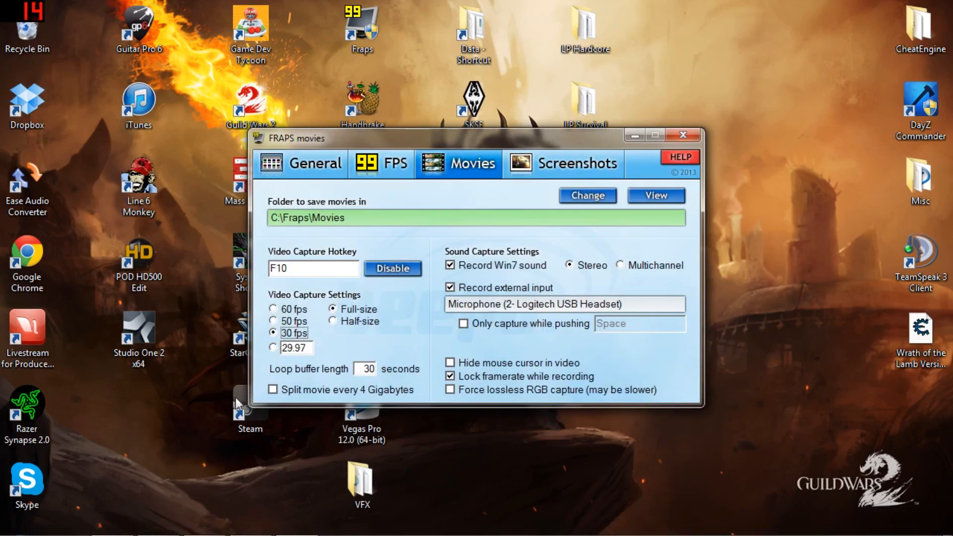
click(284, 162)
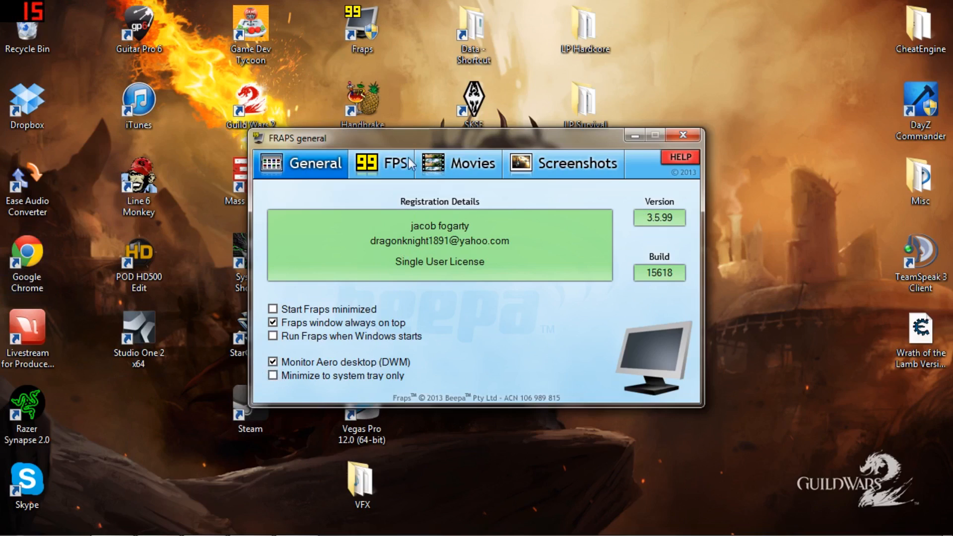
click(461, 171)
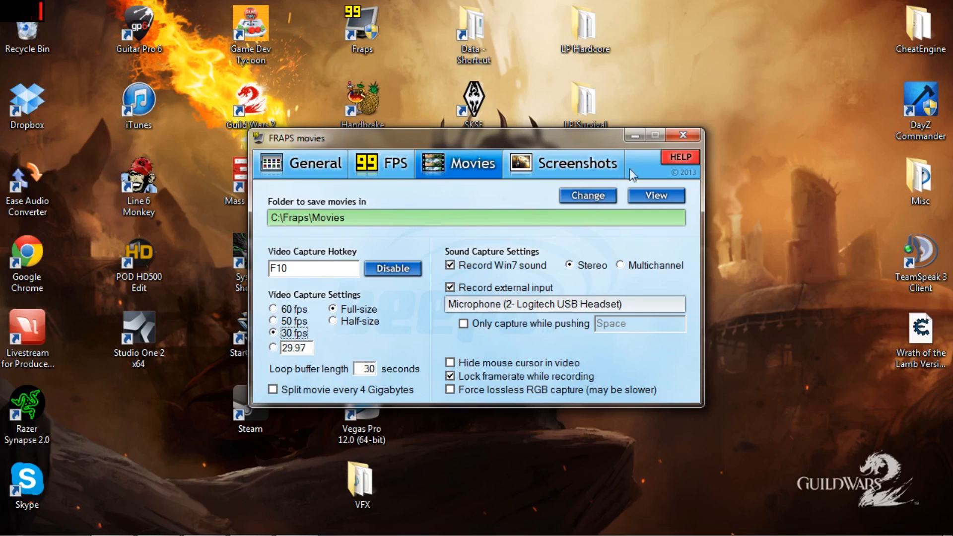
click(635, 135)
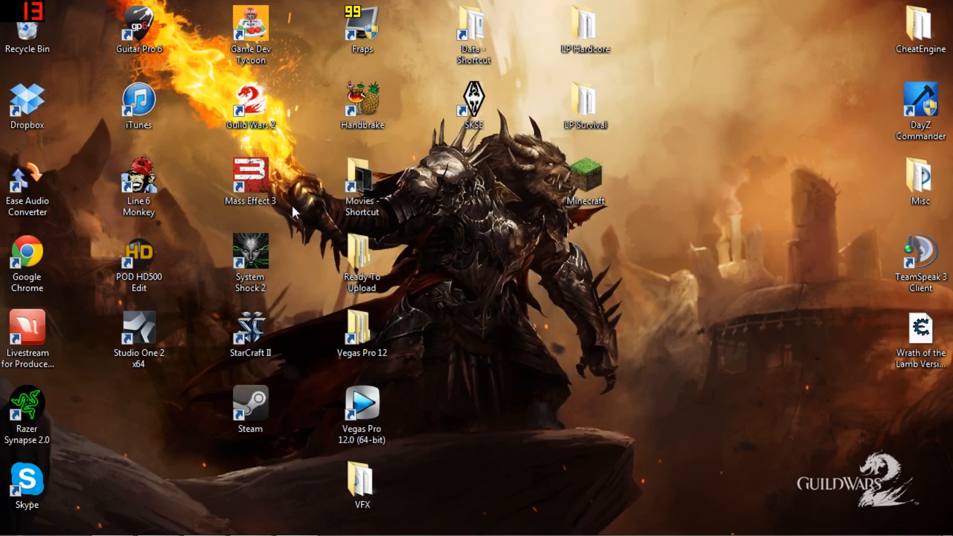
Step: Switch to Vegas Pro 12.0 with an empty, untitled project ready for editing
double_click(373, 427)
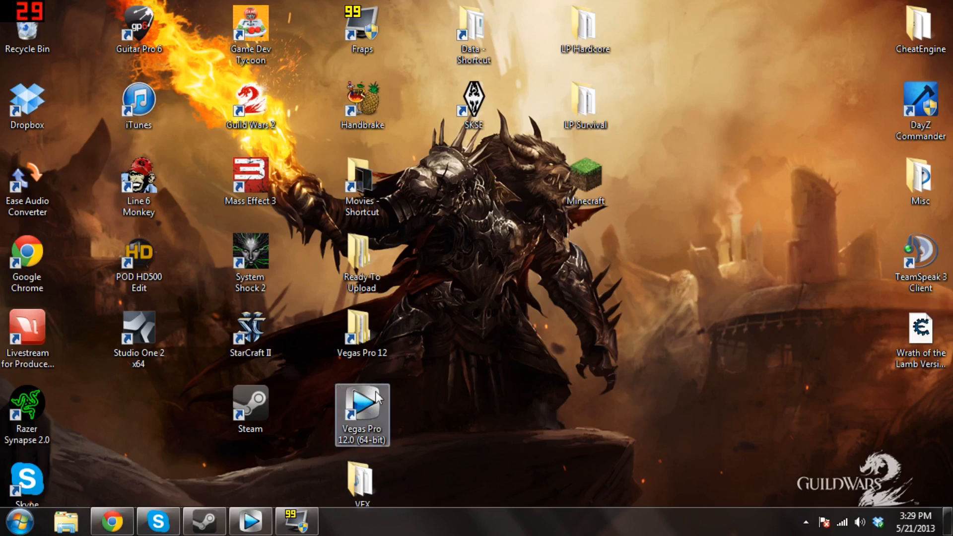
click(426, 379)
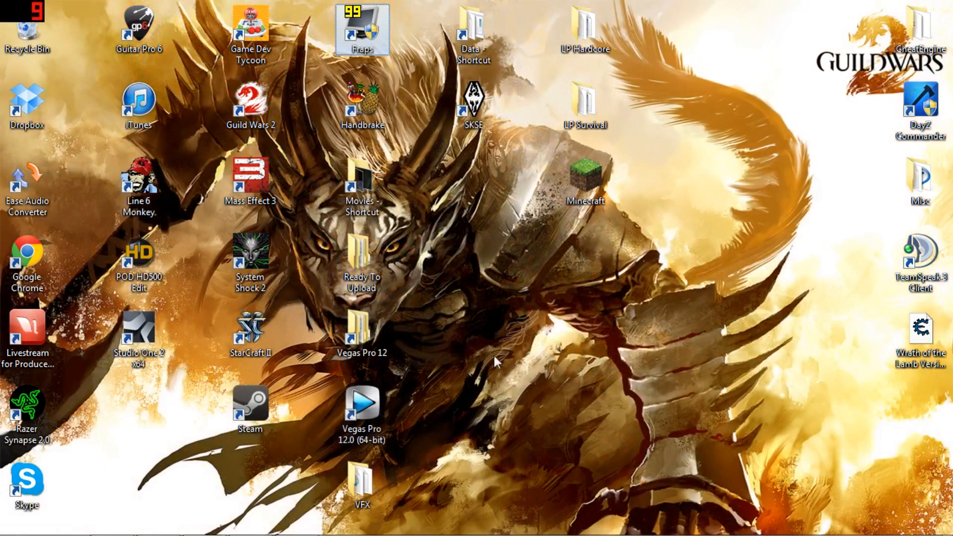
mouse_move(254, 527)
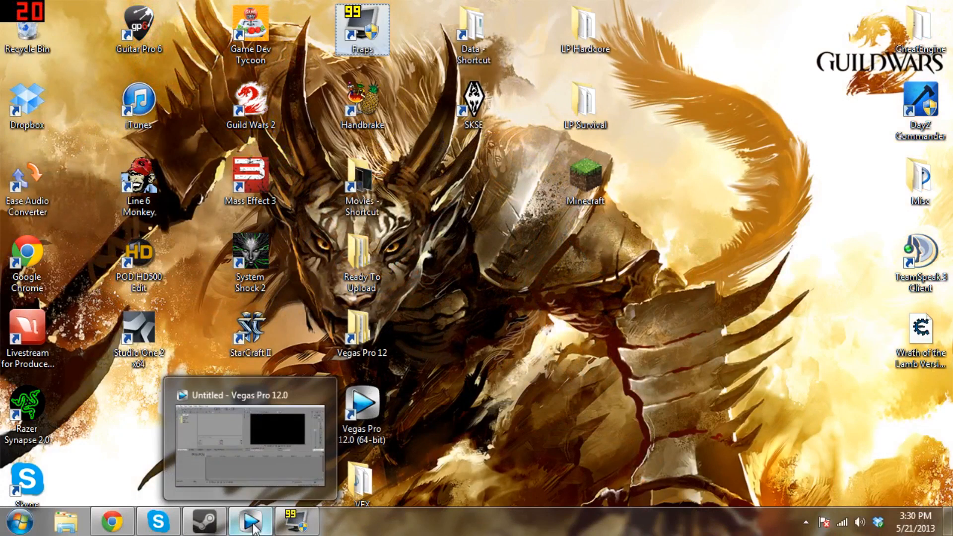
click(254, 527)
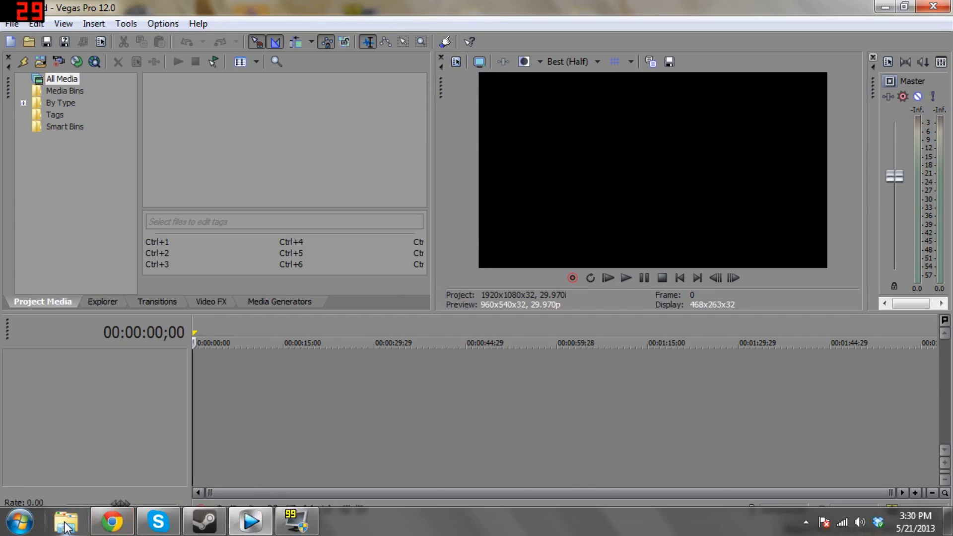
Step: Import the Run 11 video and the binding sidebars image from the Isaac folder of the Videos library into the project media
click(65, 526)
click(333, 302)
double_click(438, 316)
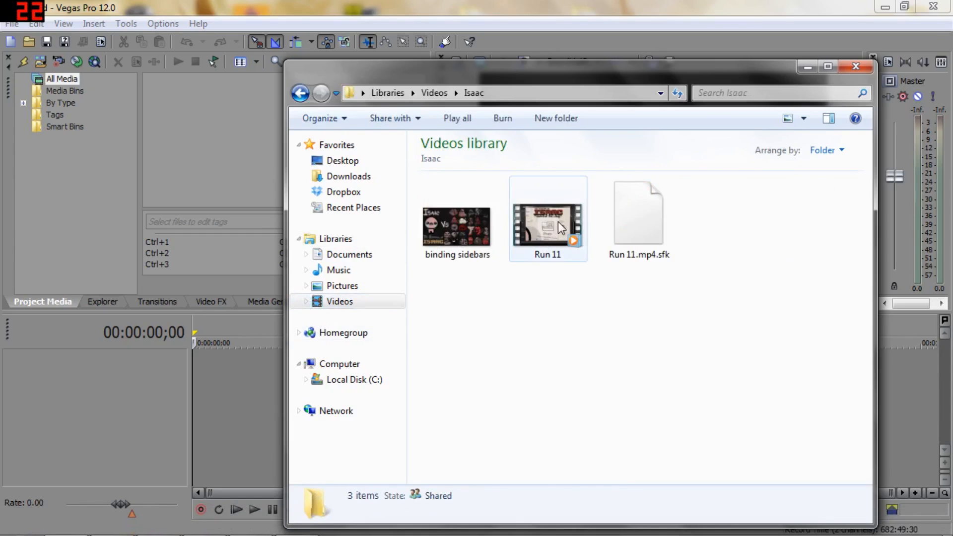
drag(561, 228, 206, 166)
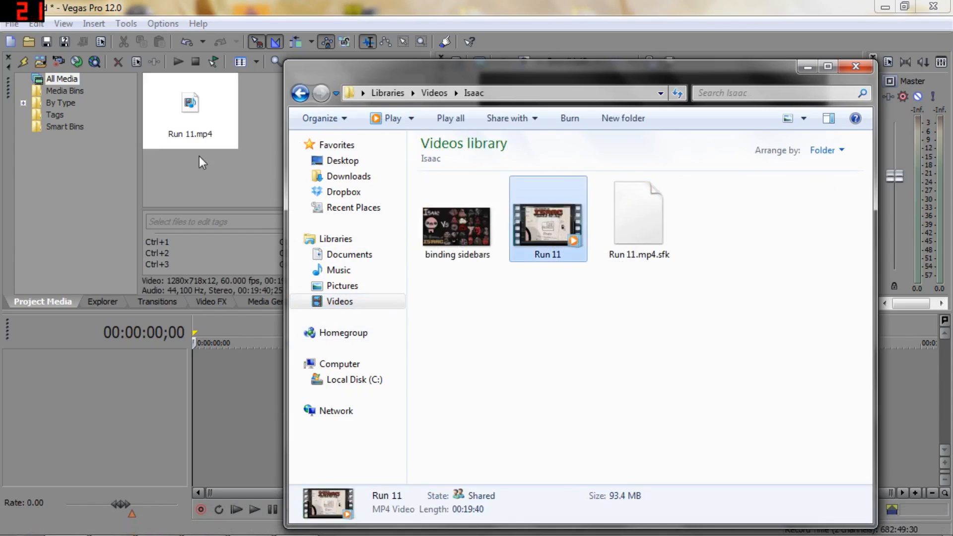
drag(456, 226, 186, 181)
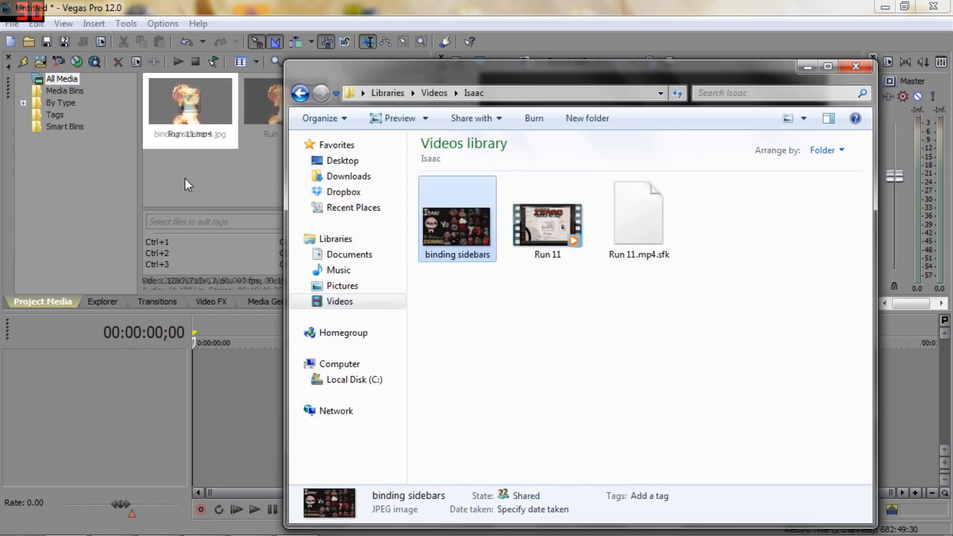
click(257, 121)
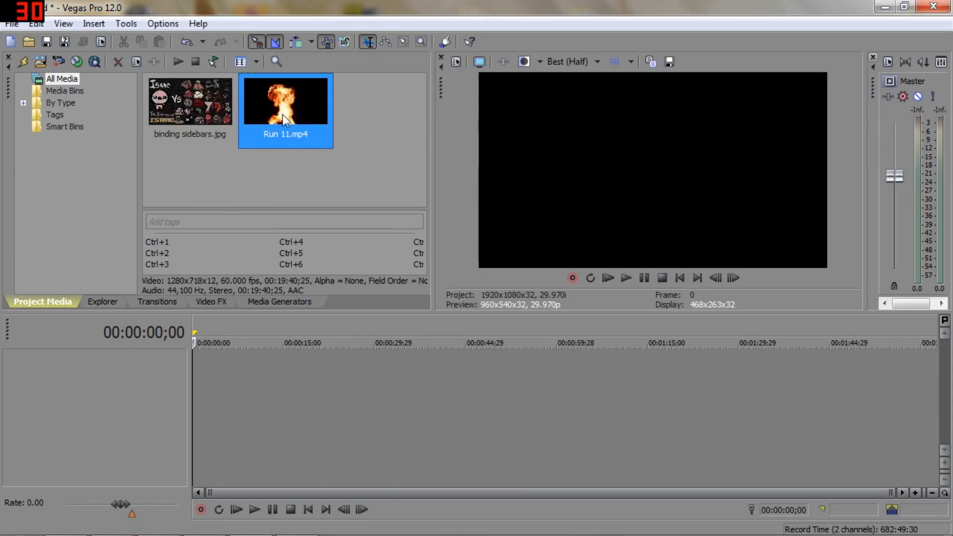
Step: Place Run 11.mp4 at the start of the timeline without matching the project video settings to the media
drag(281, 114, 201, 400)
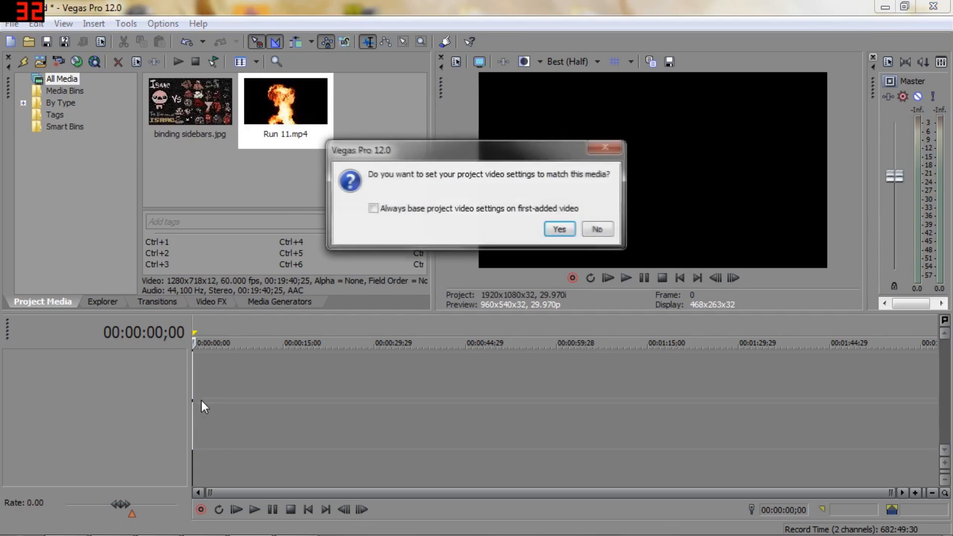
click(588, 229)
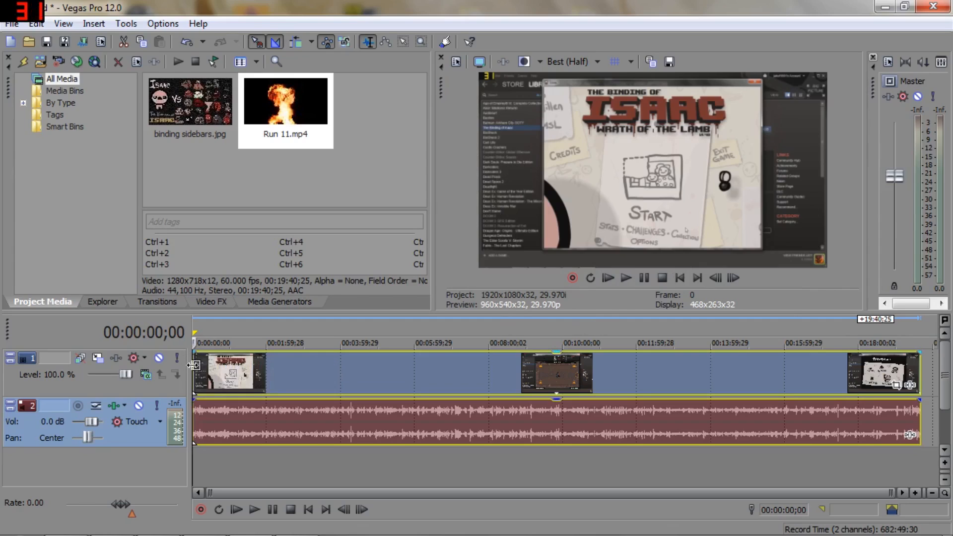
Step: Add binding sidebars.jpg on a new track beneath the video and audio, and extend it to the end of the Run 11 clip
click(177, 118)
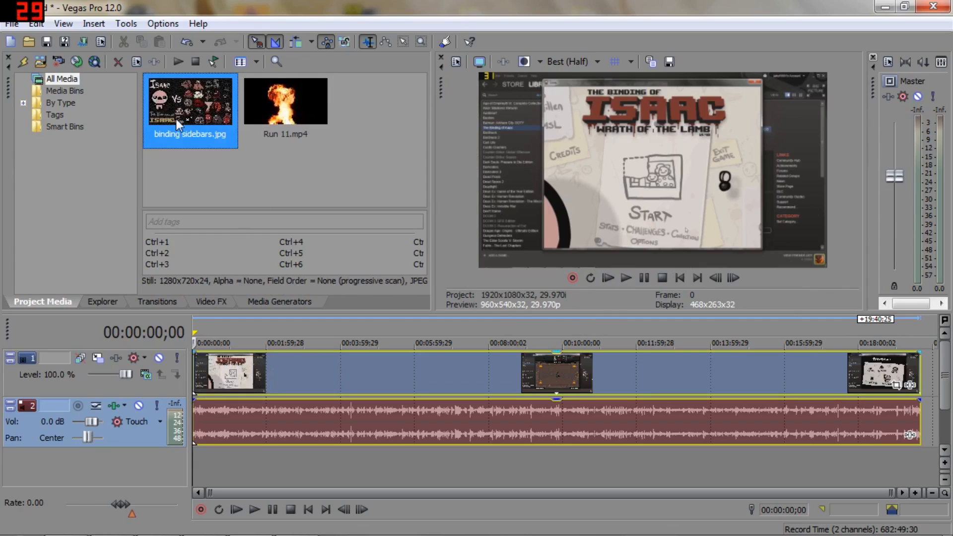
drag(181, 124, 200, 474)
drag(197, 427, 864, 422)
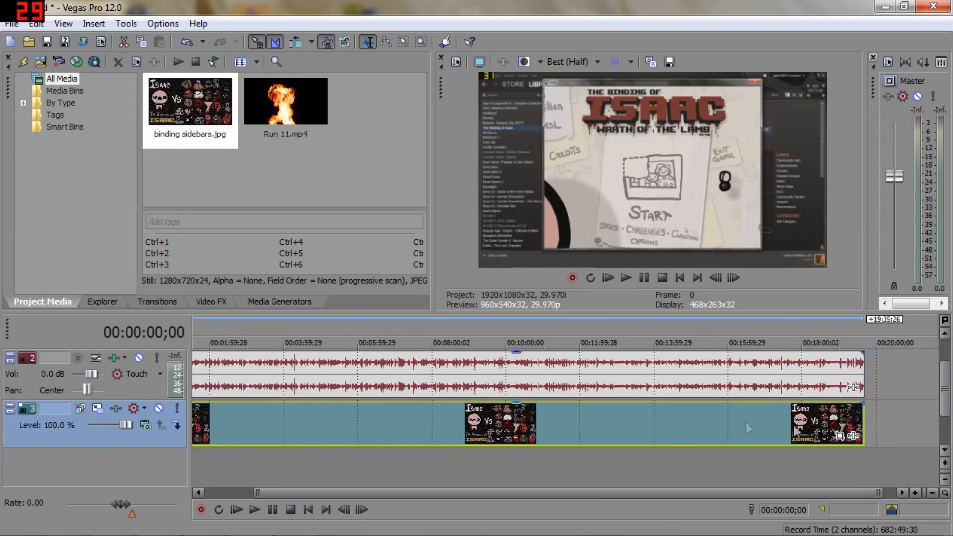
drag(946, 392, 945, 372)
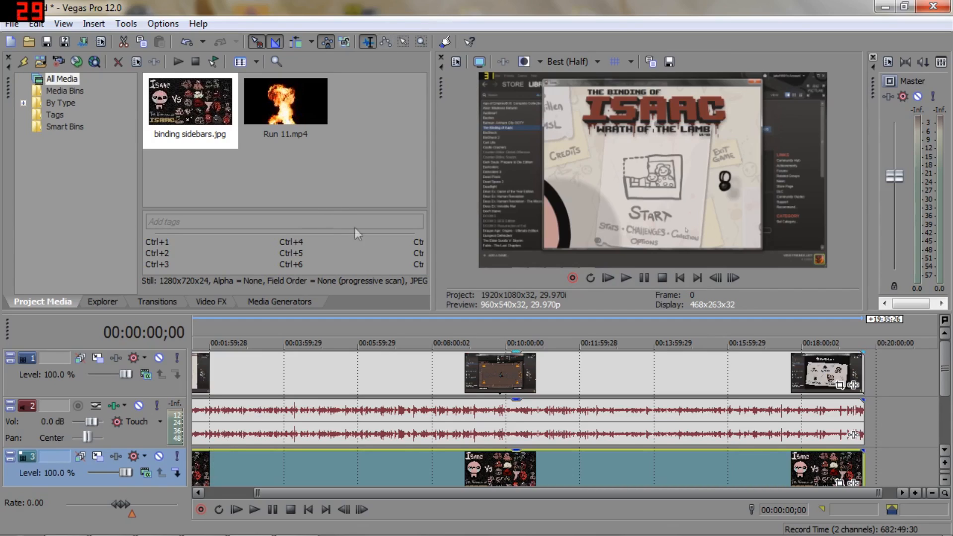
Step: Remove the Run 11 audio event from its group so that video and audio can be selected separately
click(265, 426)
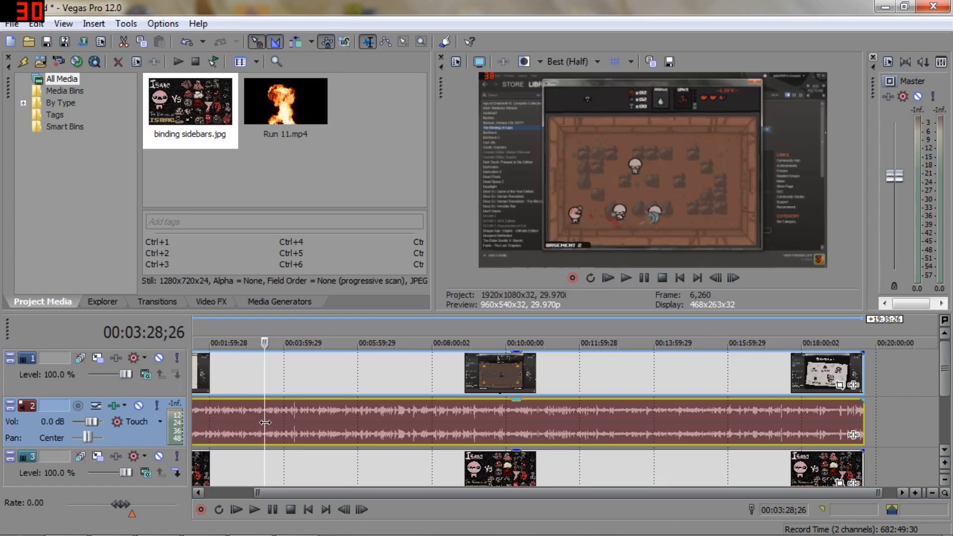
right_click(335, 428)
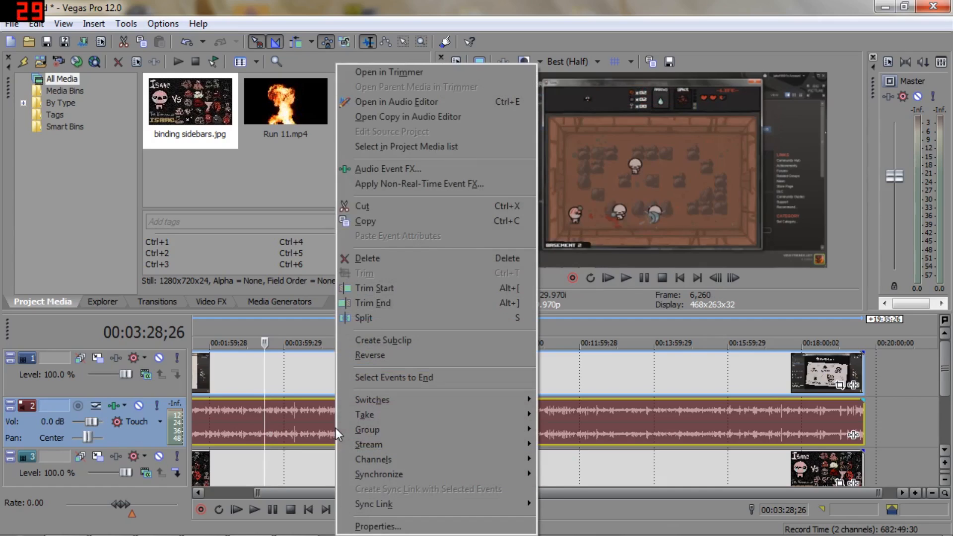
mouse_move(361, 419)
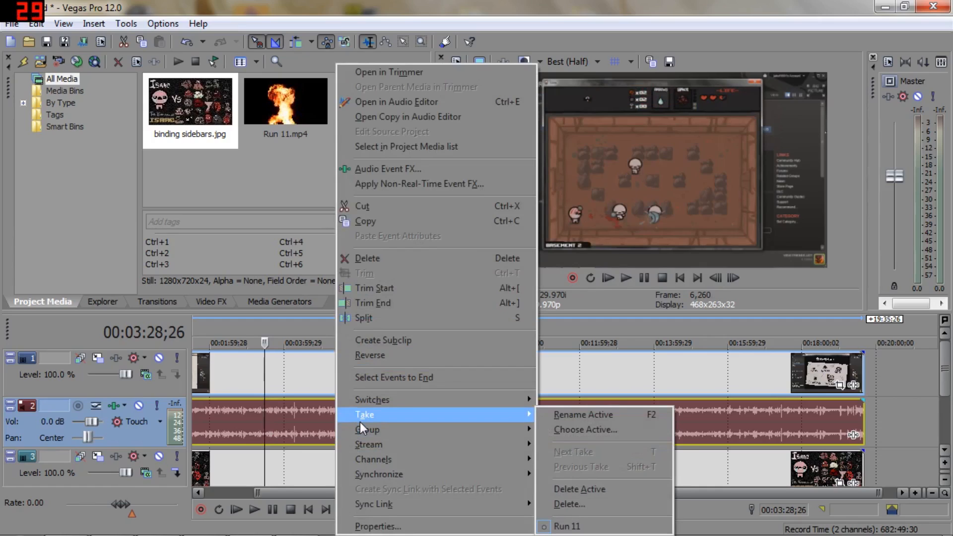
mouse_move(390, 429)
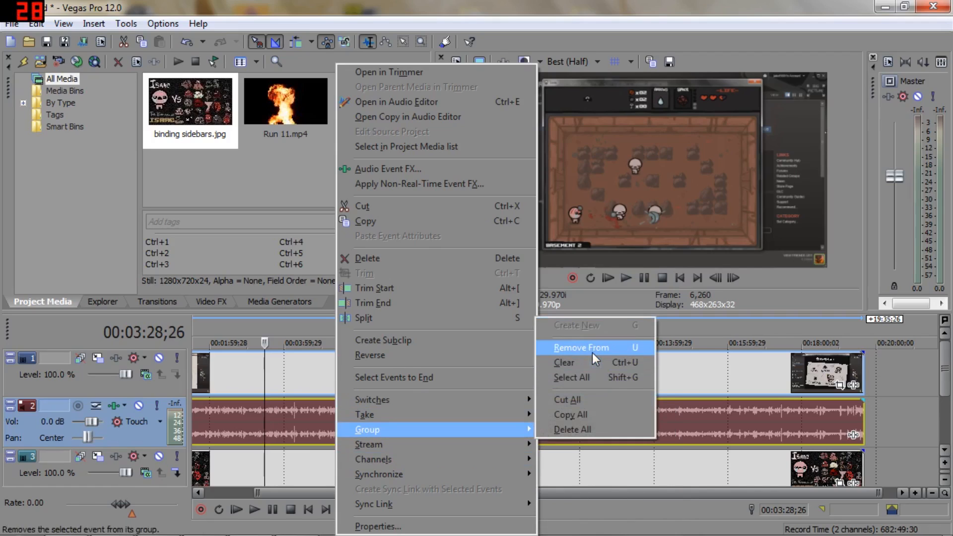
click(580, 358)
drag(440, 436, 412, 413)
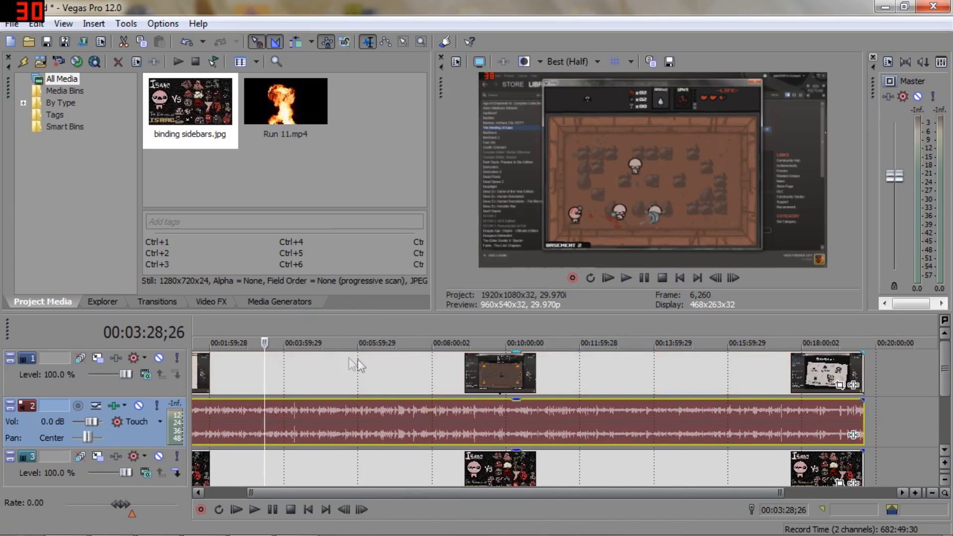
click(362, 377)
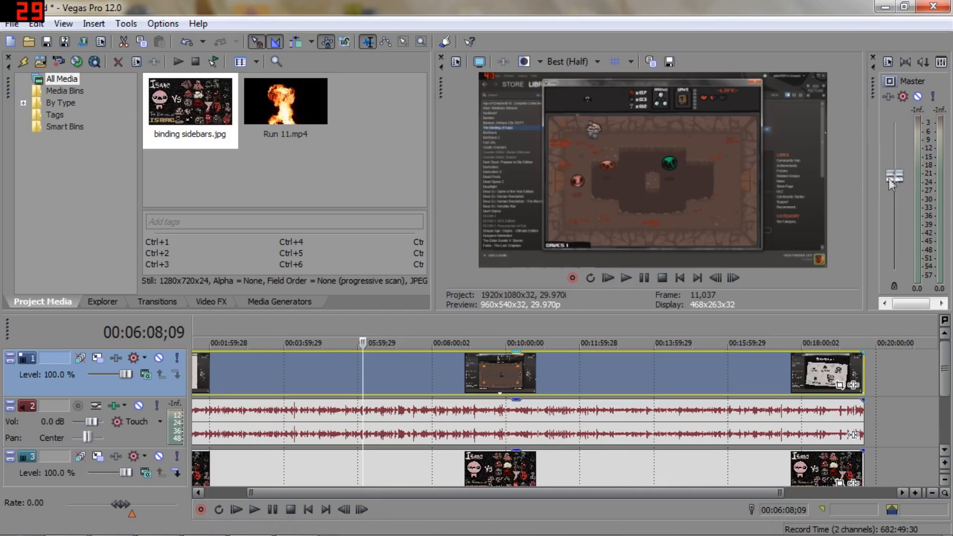
Step: Lower the master output level slightly and play back parts of the timeline around 00:06:08, 00:07:44 and 00:09:10 to check the sound
drag(888, 178, 892, 189)
key(space)
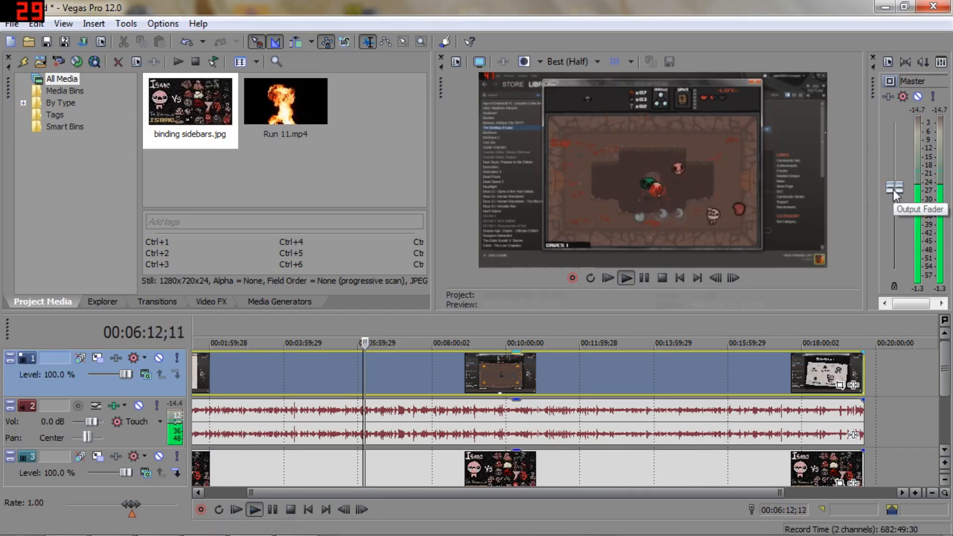
click(421, 323)
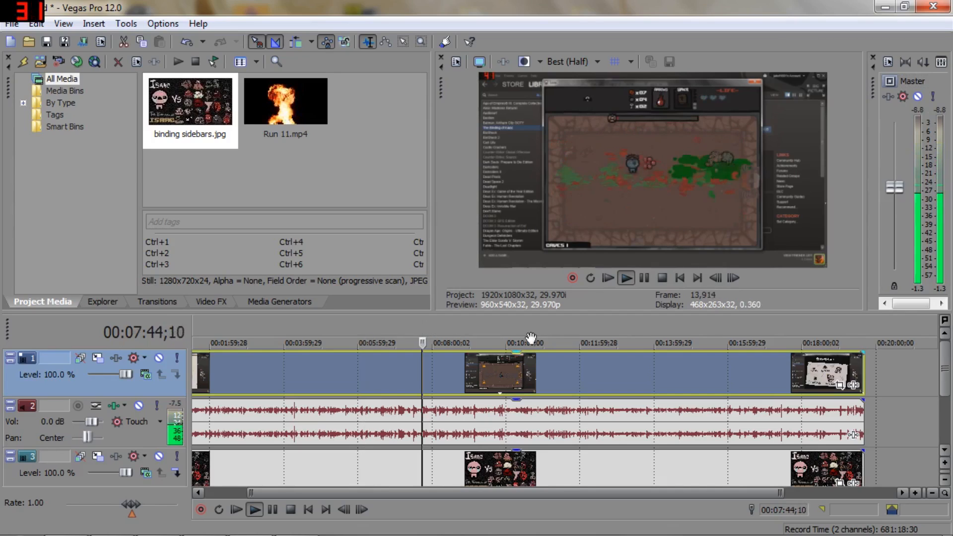
key(space)
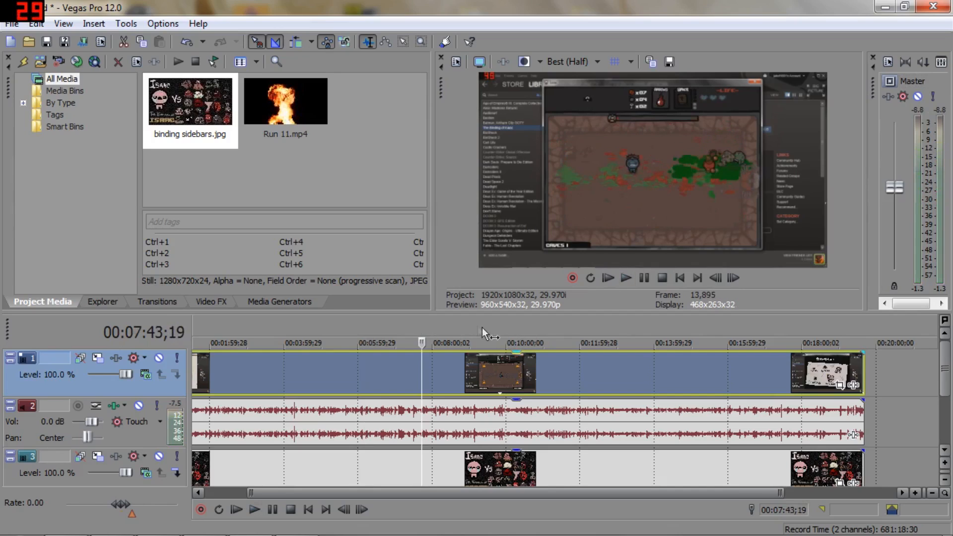
click(478, 325)
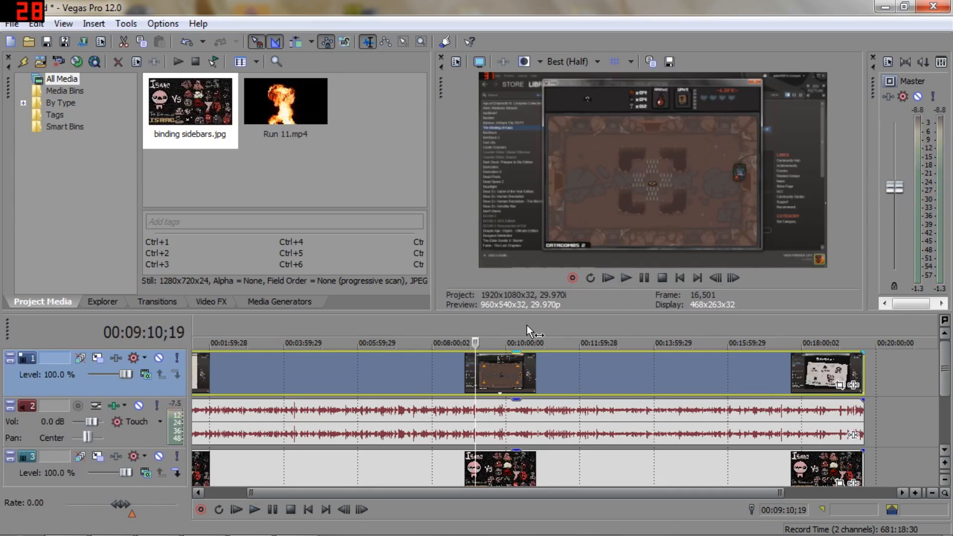
key(space)
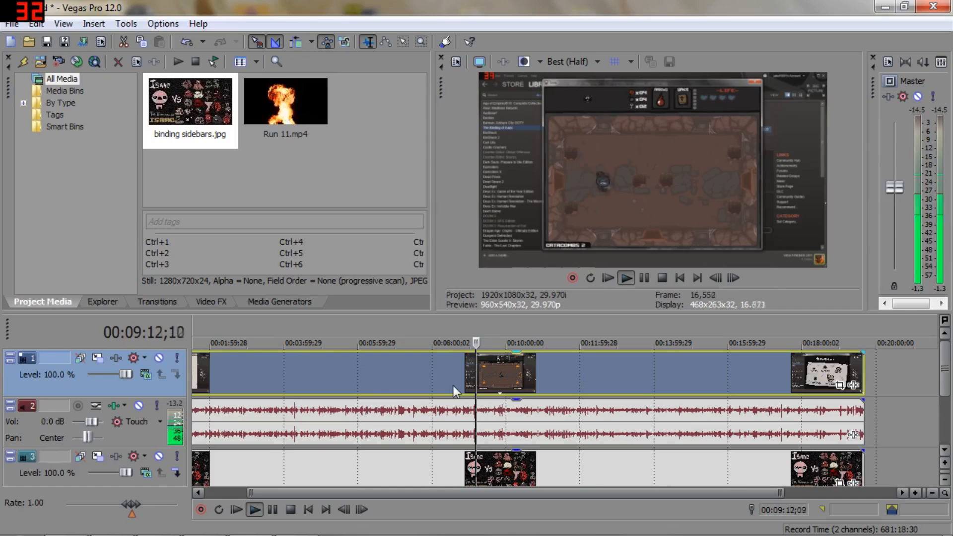
key(space)
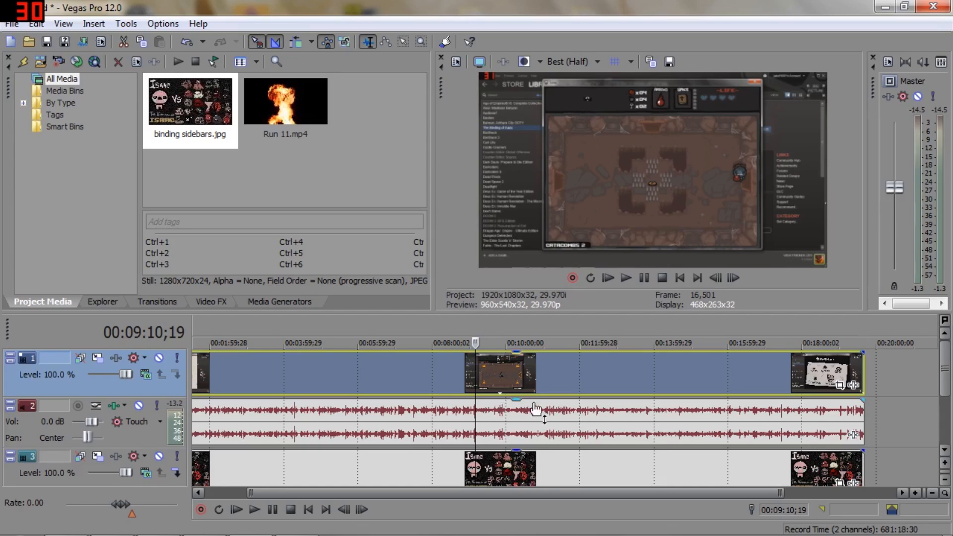
Step: Lower the volume of the Run 11 audio track to -1.1 dB
click(511, 321)
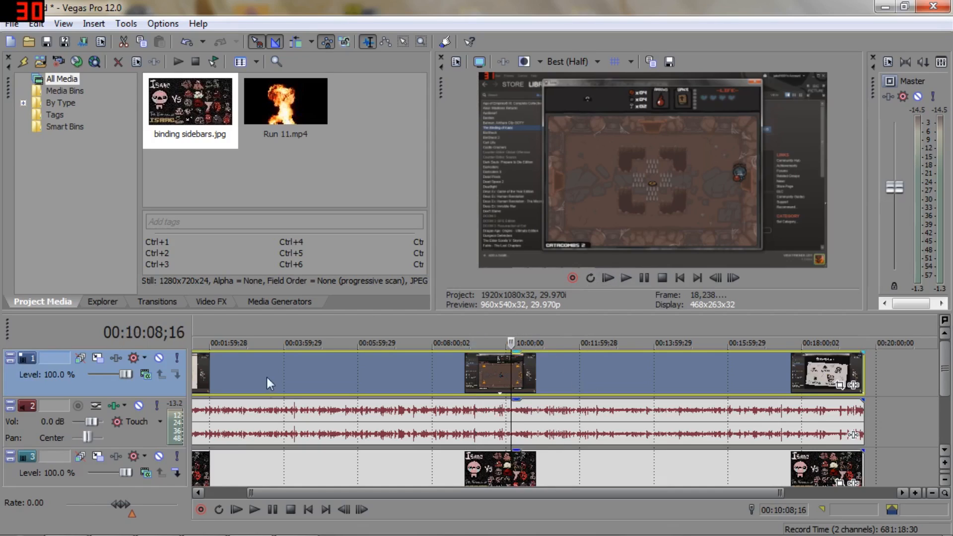
click(362, 425)
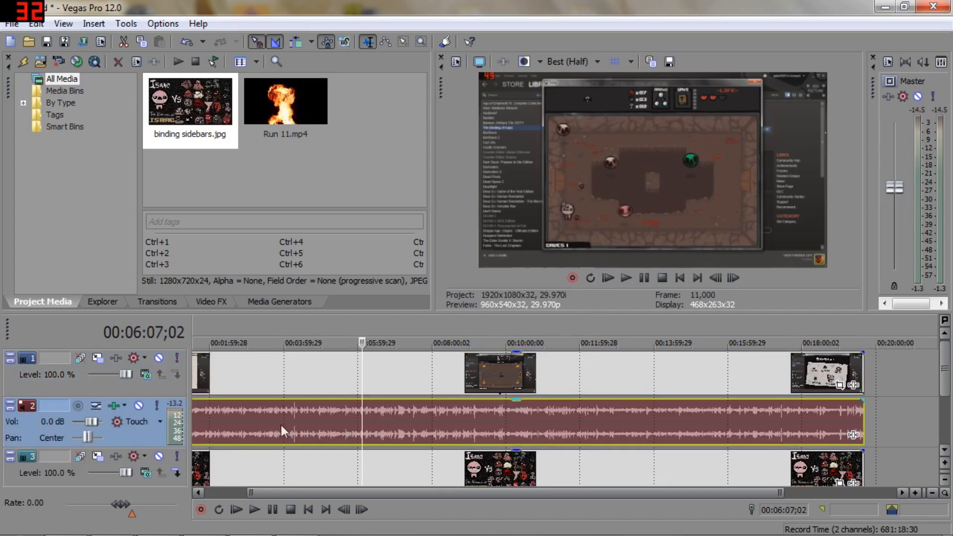
drag(95, 422, 92, 423)
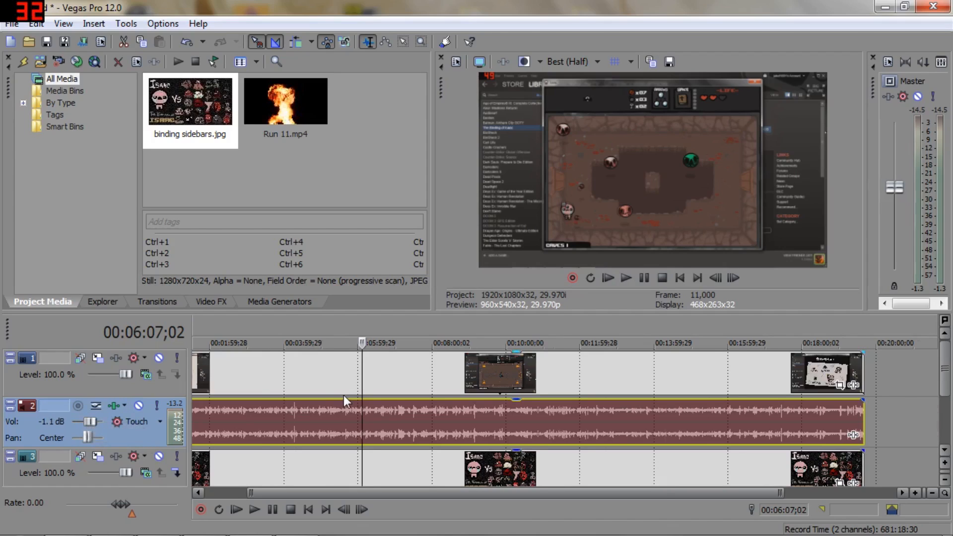
Step: Place the cursor at about 00:04:09 and insert a volume envelope on the Run 11 audio track
scroll(343, 398, up, 1)
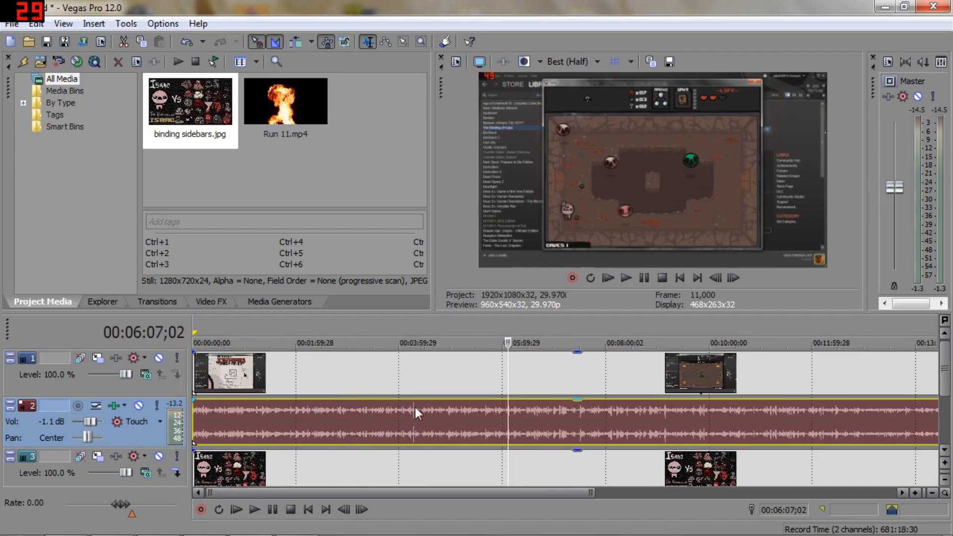
click(416, 323)
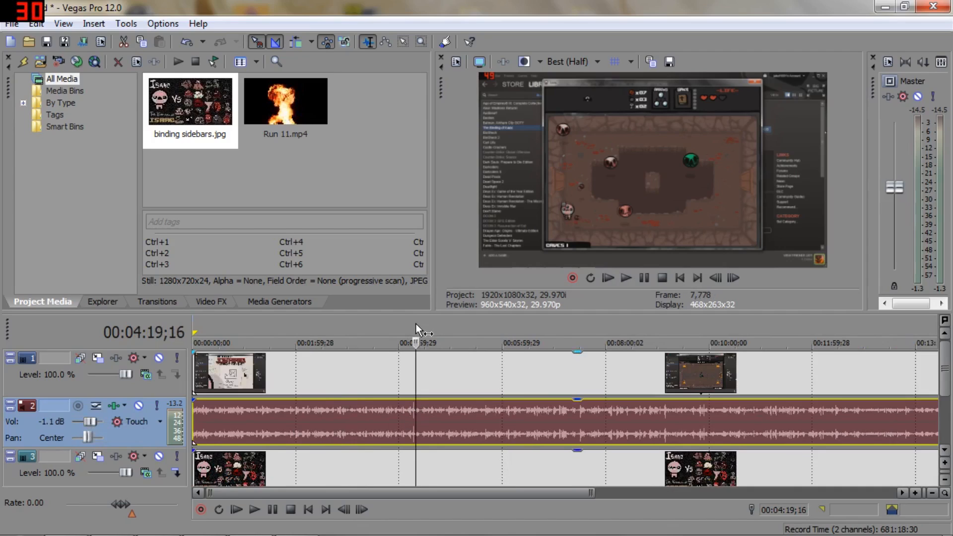
click(412, 326)
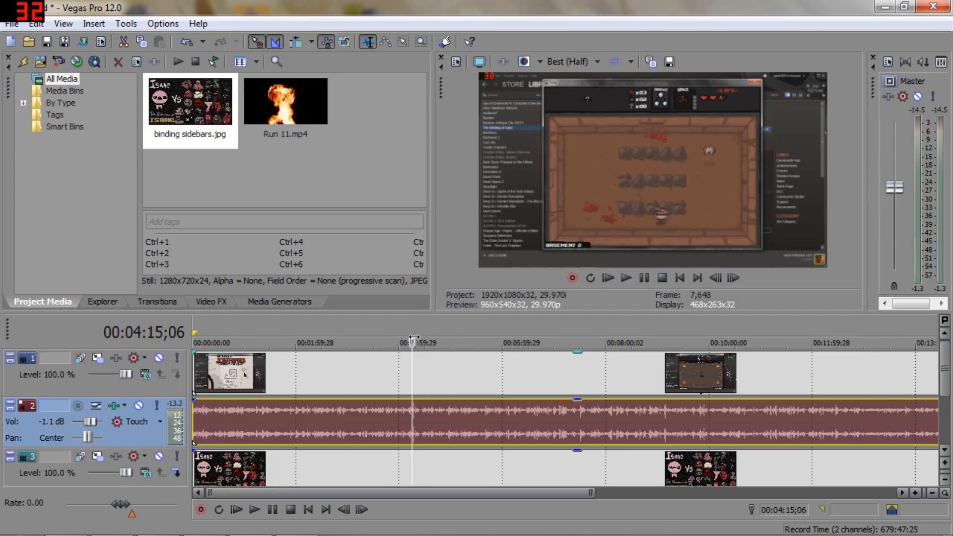
scroll(412, 335, up, 4)
scroll(574, 414, down, 5)
click(353, 326)
scroll(359, 365, up, 2)
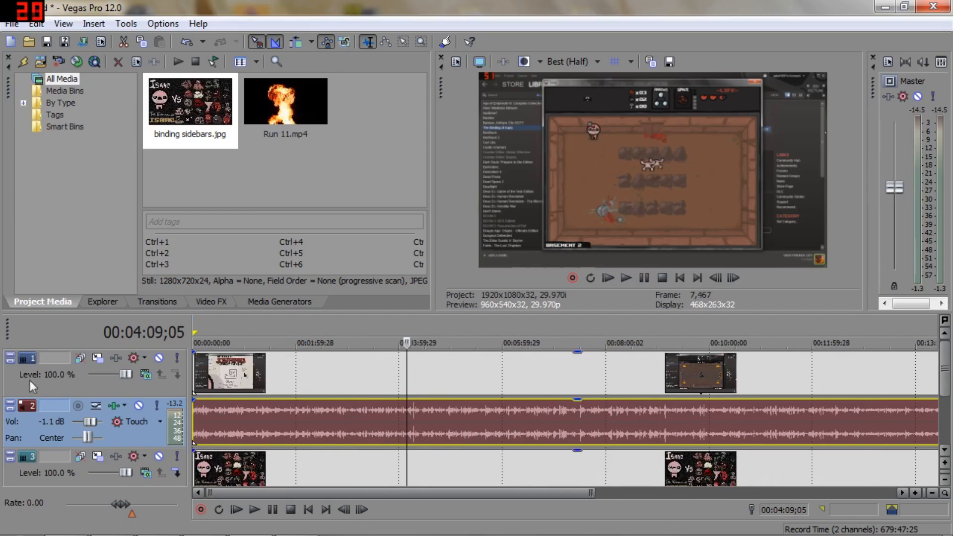
right_click(31, 409)
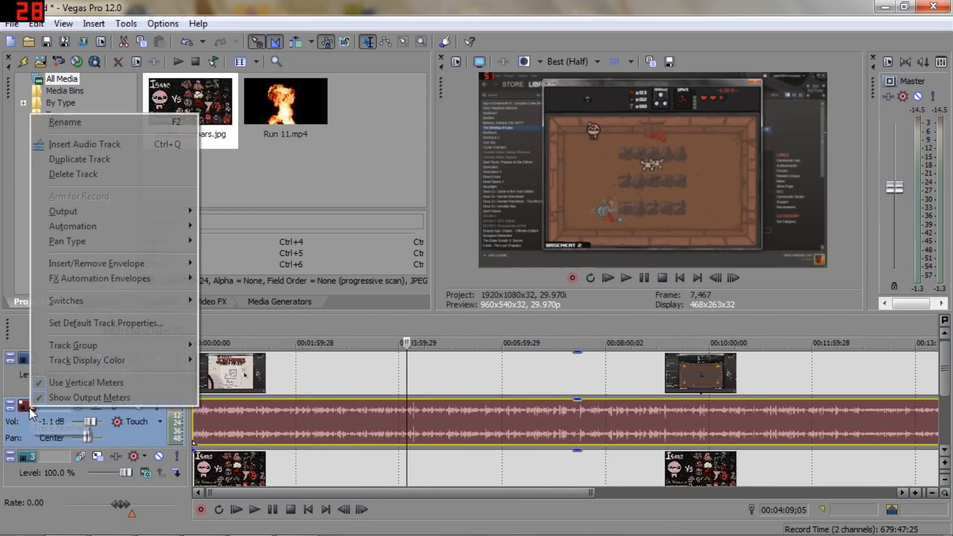
mouse_move(78, 264)
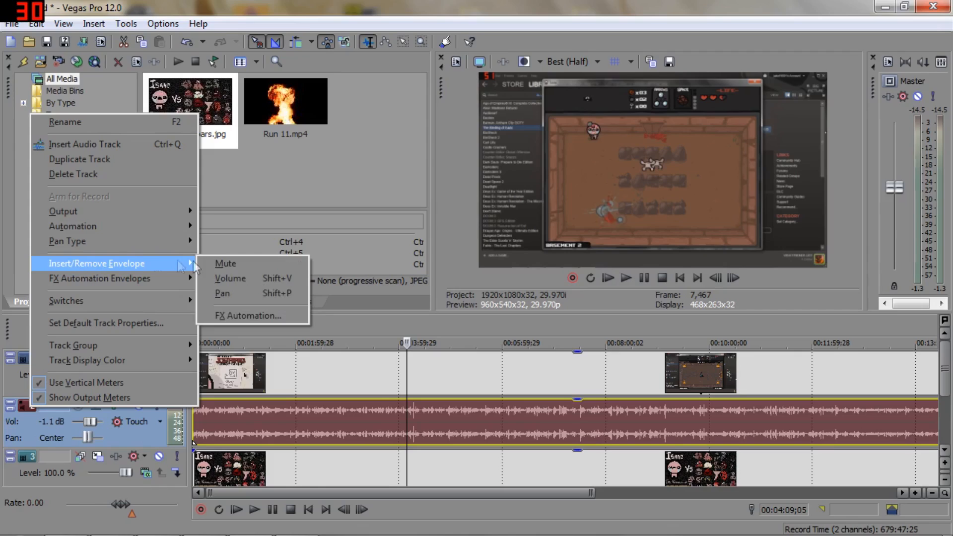
click(219, 277)
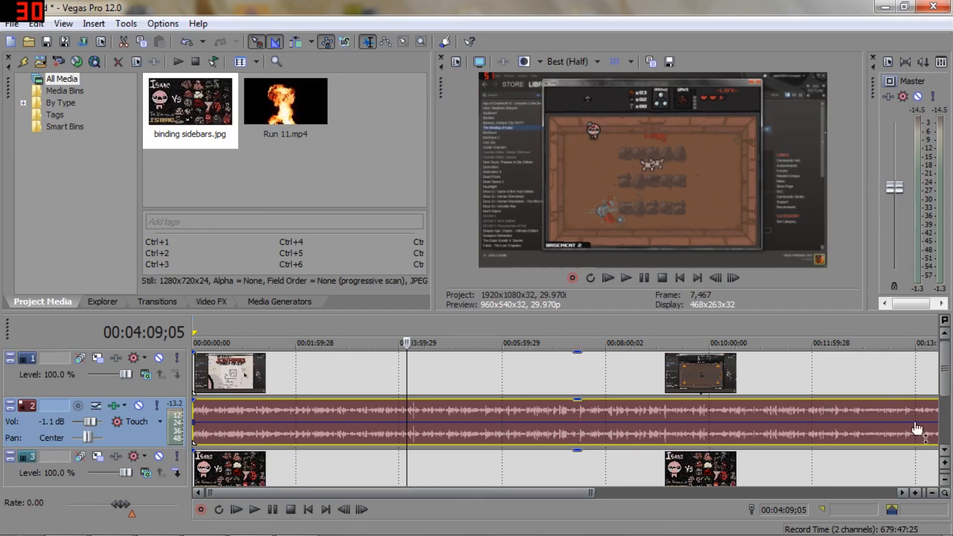
Step: Add volume envelope points at about 00:04:10 and 00:04:13, and lower the second one to start a dip before the loud peak
scroll(913, 429, down, 3)
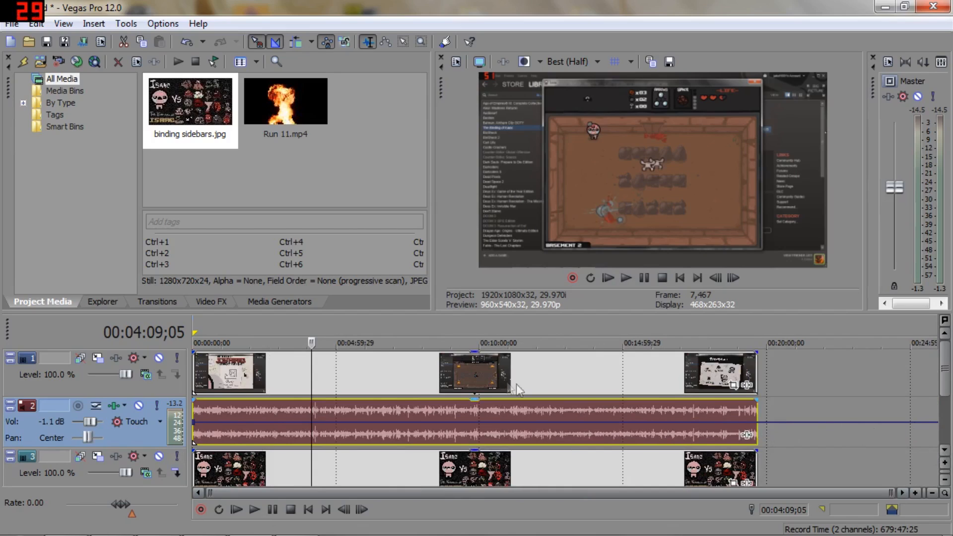
scroll(202, 430, up, 6)
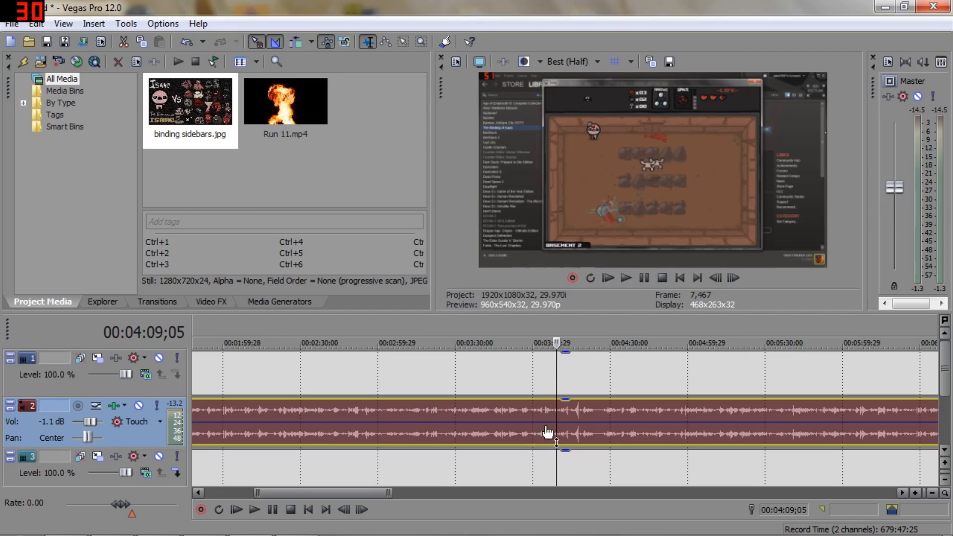
mouse_move(546, 431)
mouse_down()
mouse_move(540, 419)
mouse_move(537, 432)
mouse_up()
double_click(560, 422)
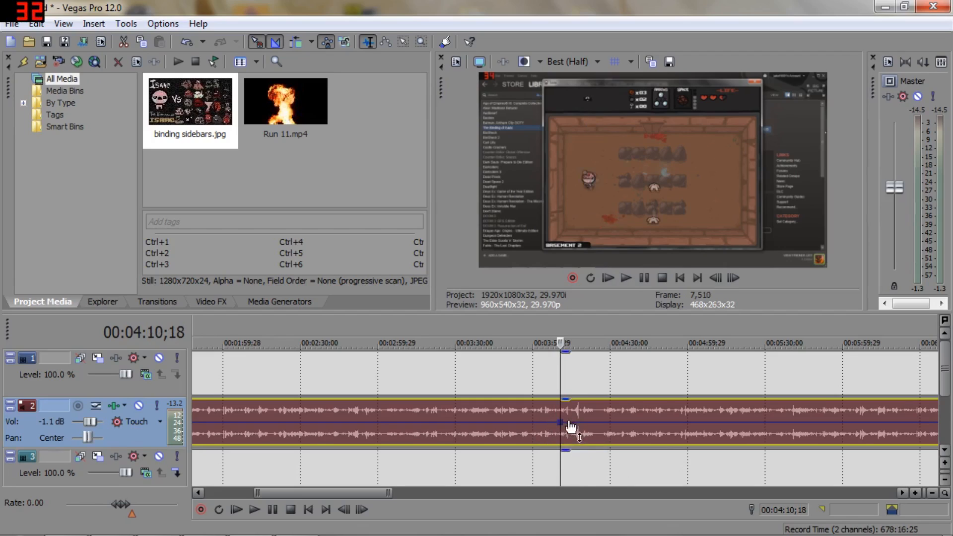
double_click(567, 422)
drag(567, 436, 566, 442)
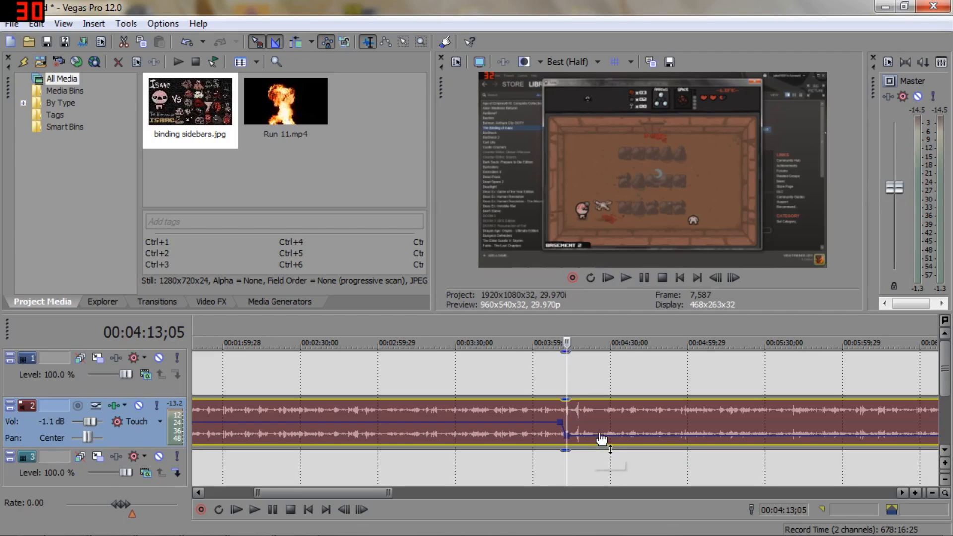
Step: Add volume envelope points at about 00:04:24 and 00:04:26, and raise the last one to 0.0 dB to end the dip
double_click(595, 435)
double_click(598, 435)
mouse_move(595, 422)
mouse_down()
mouse_move(596, 441)
mouse_move(603, 428)
mouse_up()
double_click(602, 439)
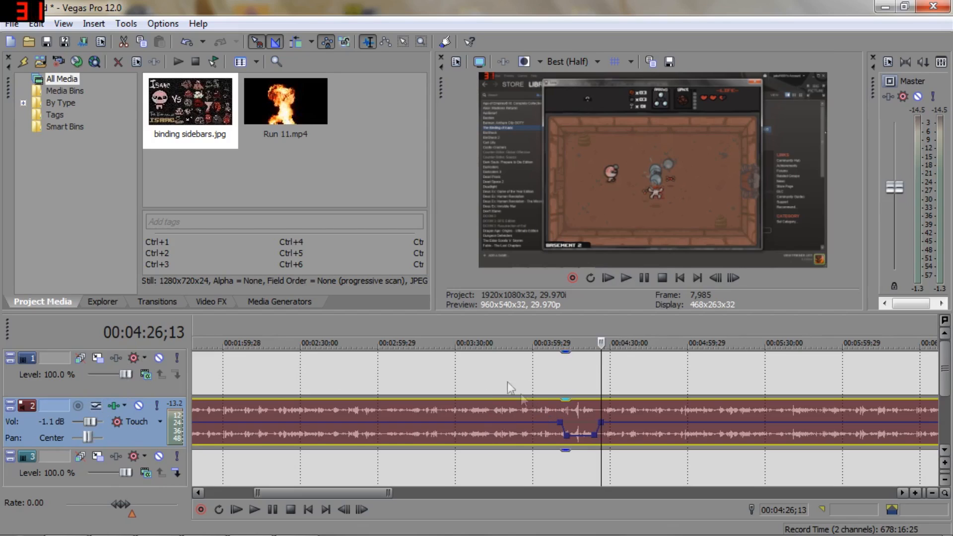
Step: Play back the timeline from 00:04:06 through the volume dip to check how it sounds
click(485, 371)
click(548, 327)
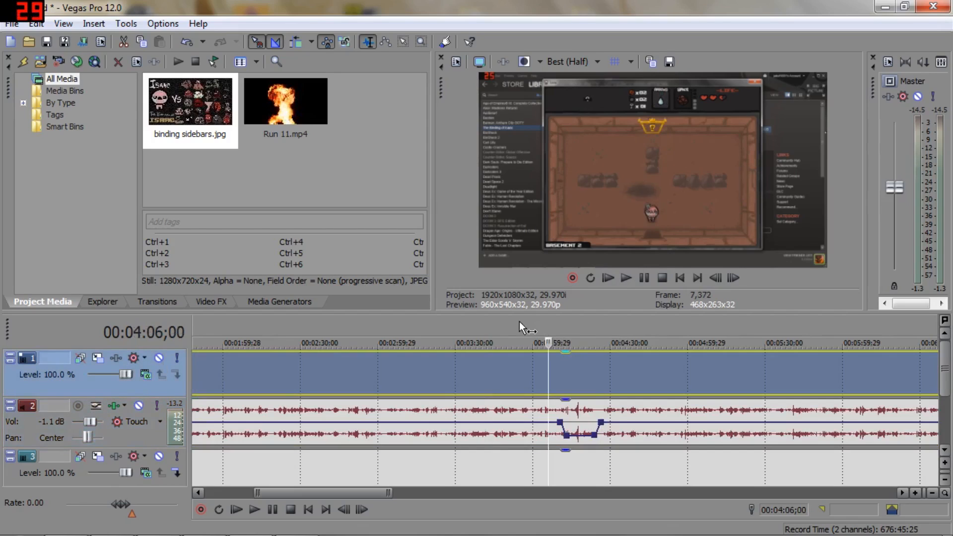
key(space)
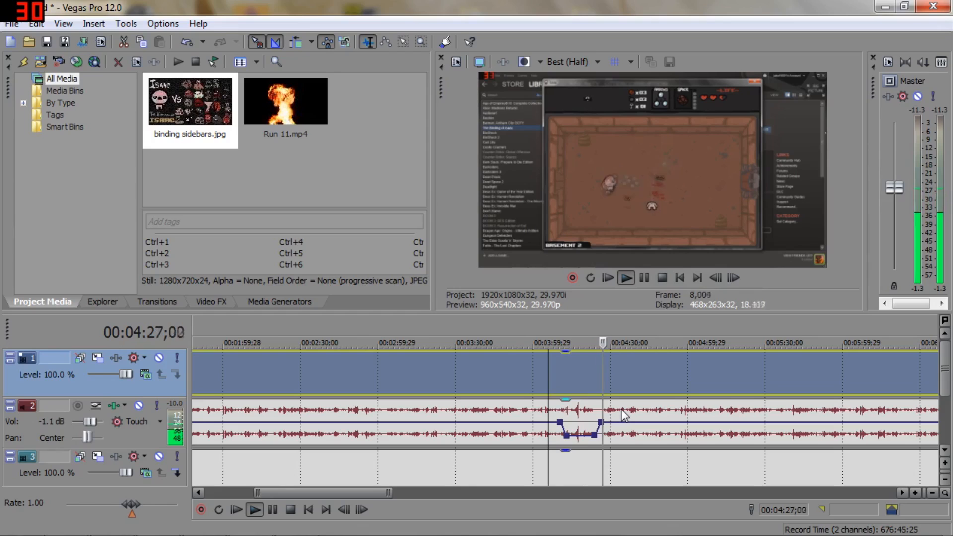
key(space)
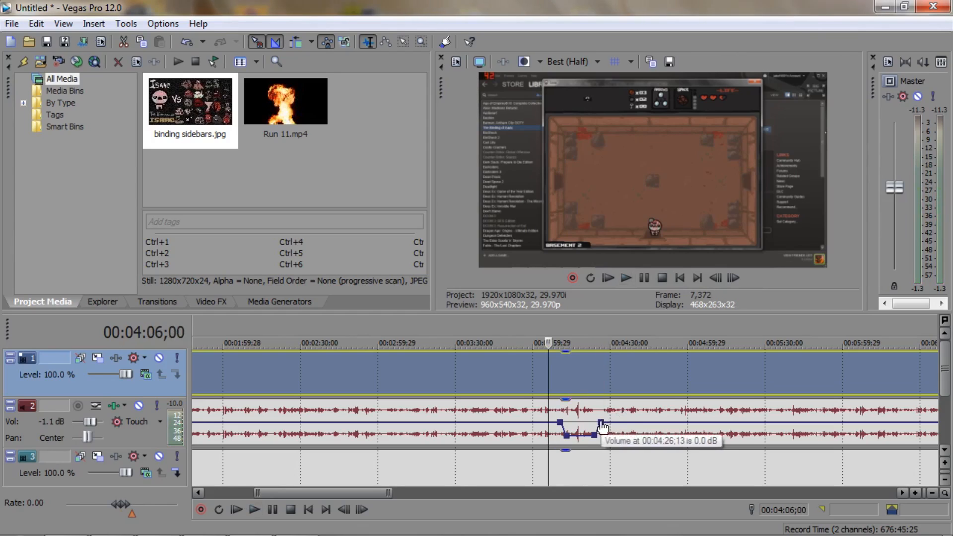
Step: Move the last volume point to about 00:05:14 and back to about 00:04:30, and remove the audio track's volume envelope
drag(603, 426, 725, 426)
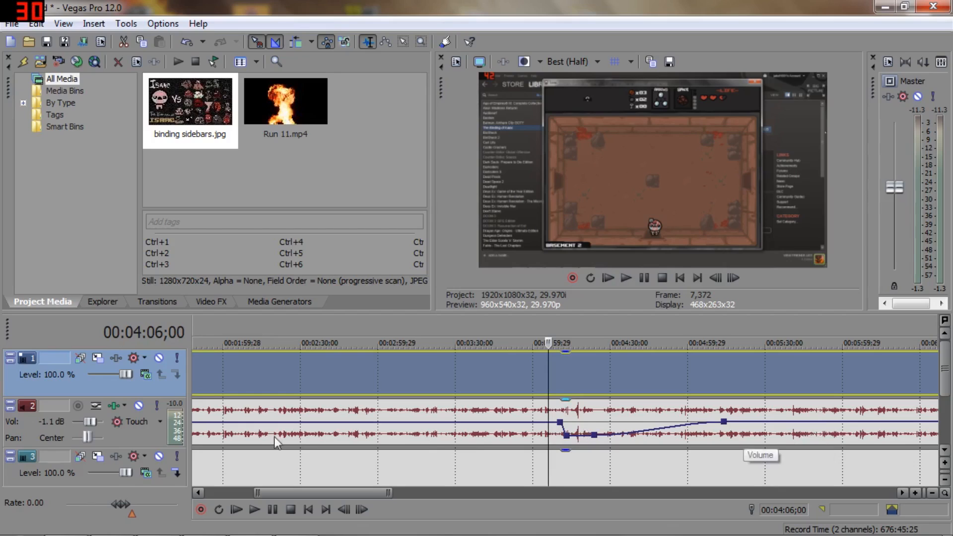
drag(723, 423, 610, 425)
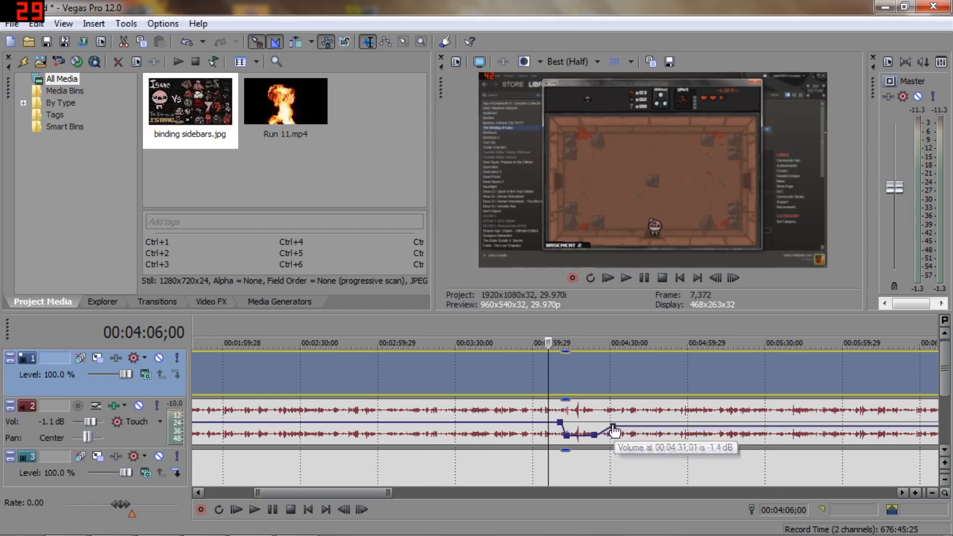
right_click(21, 407)
mouse_move(164, 263)
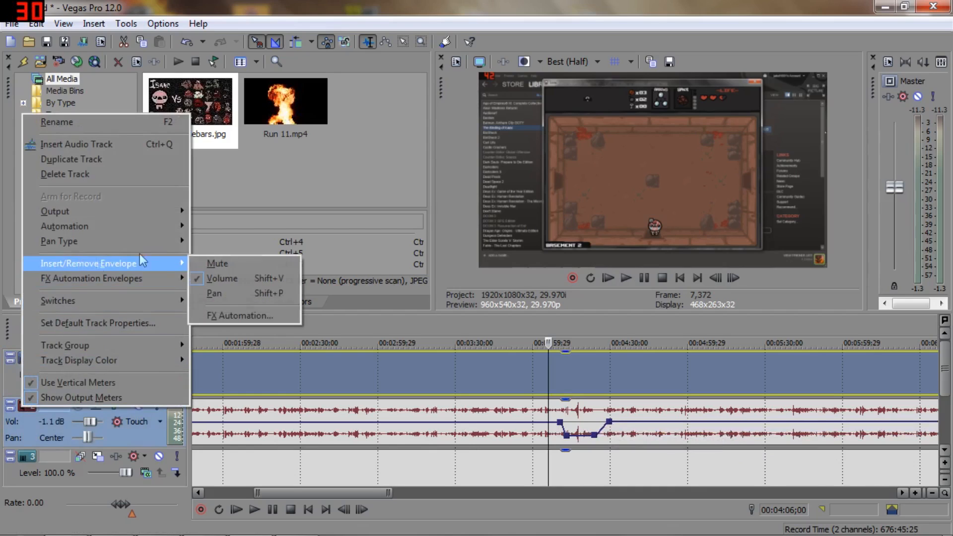
click(219, 276)
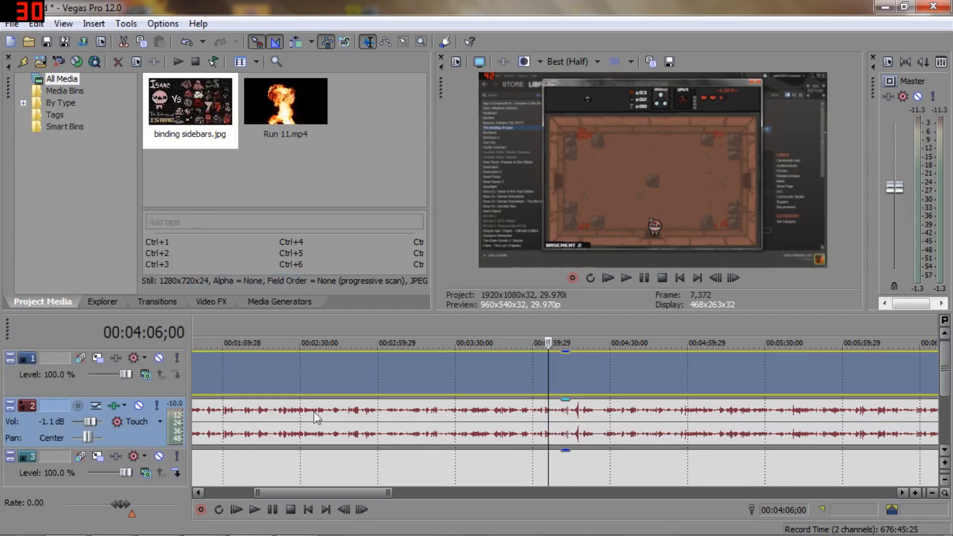
Step: Place the cursor at about 00:06:50 and open the Pan/Crop settings of the Run 11 video event
scroll(508, 428, down, 6)
right_click(453, 428)
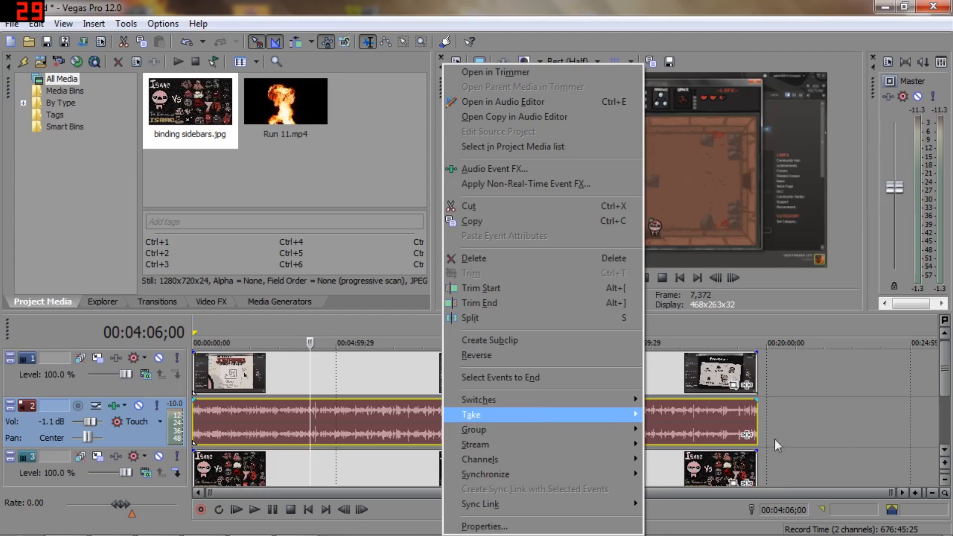
click(835, 431)
click(389, 333)
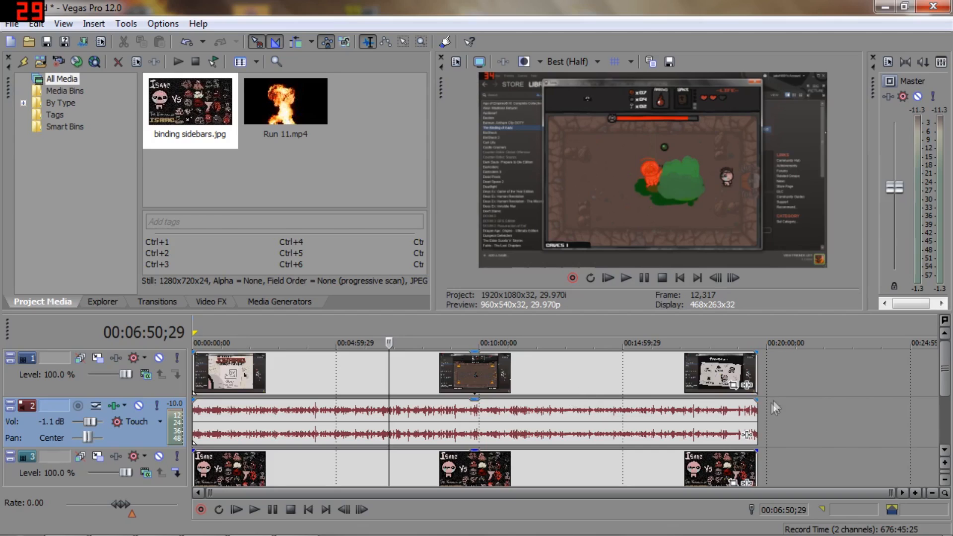
right_click(610, 380)
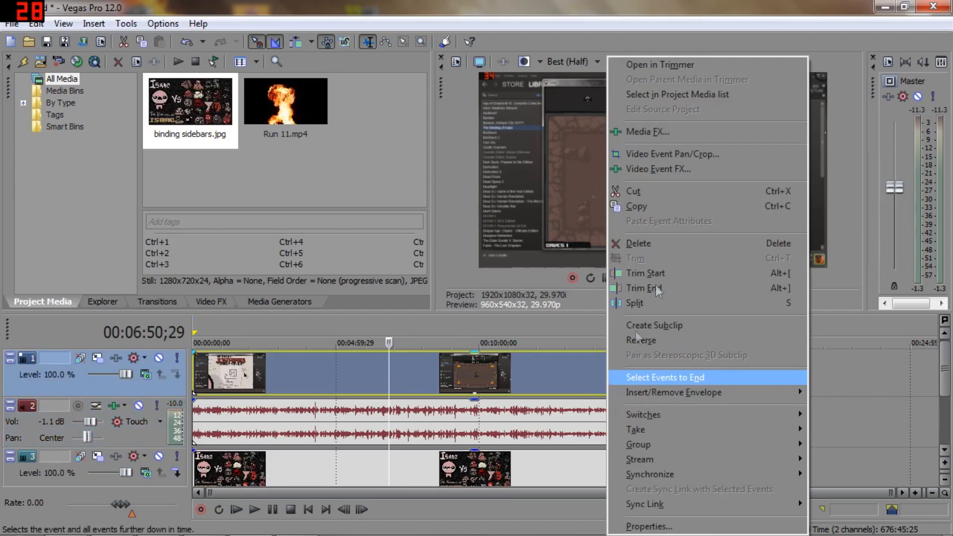
click(666, 156)
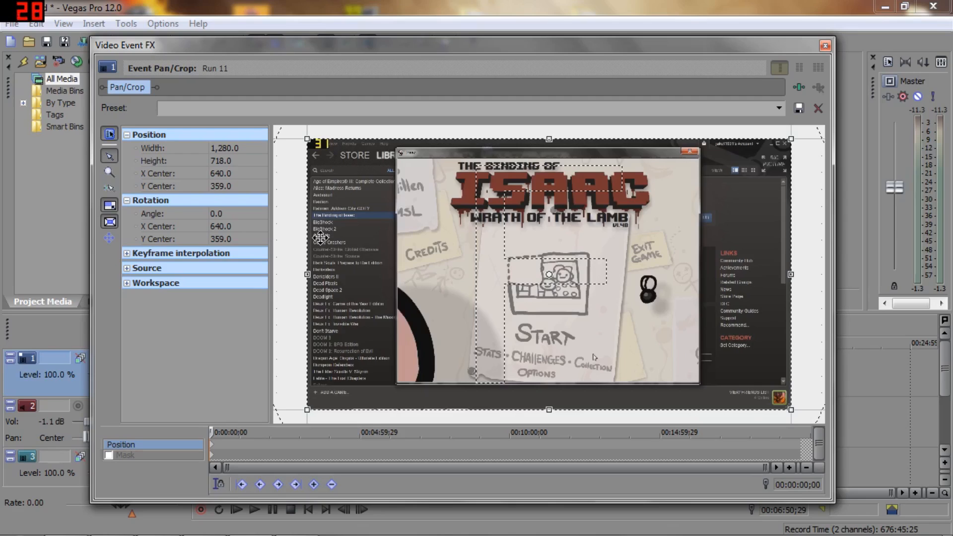
Step: Try shifting the crop frame to X center 1,021.3 and Y center 85.6 with the preview uncovered, and undo the shift
scroll(320, 238, down, 2)
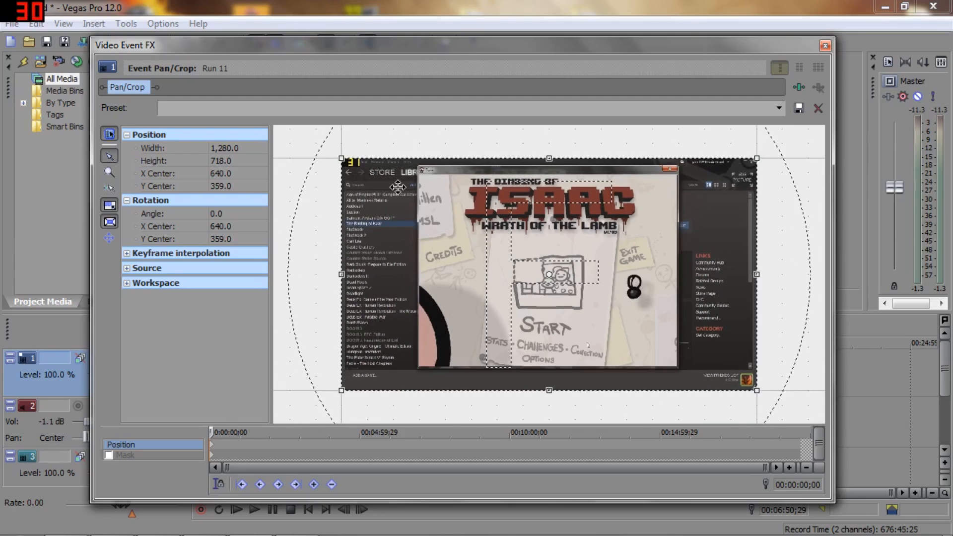
drag(613, 48, 415, 146)
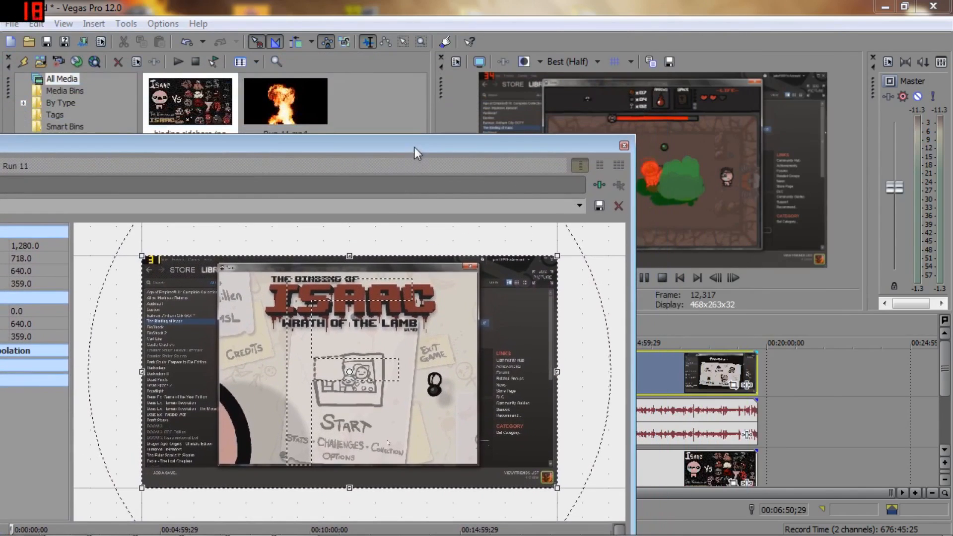
drag(370, 341, 490, 254)
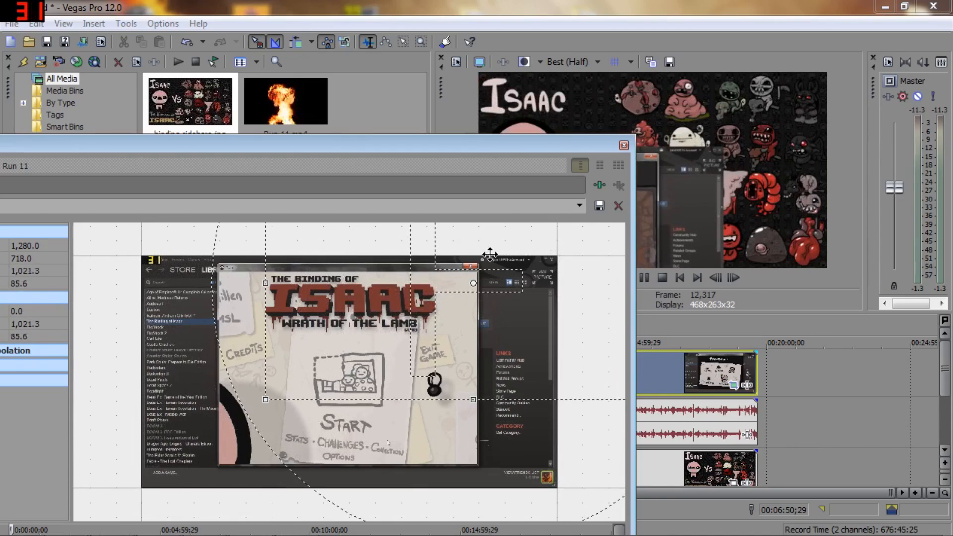
key(ctrl+z)
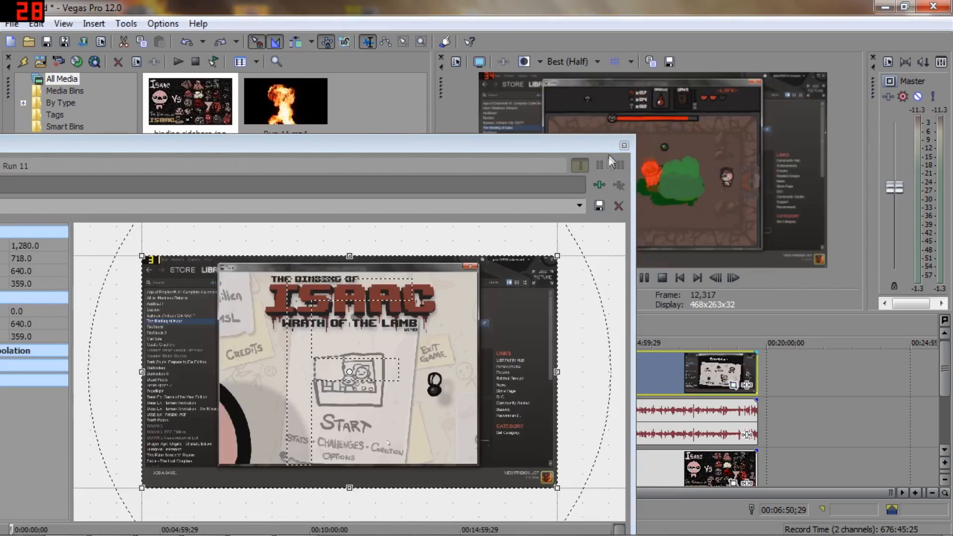
drag(412, 150, 481, 102)
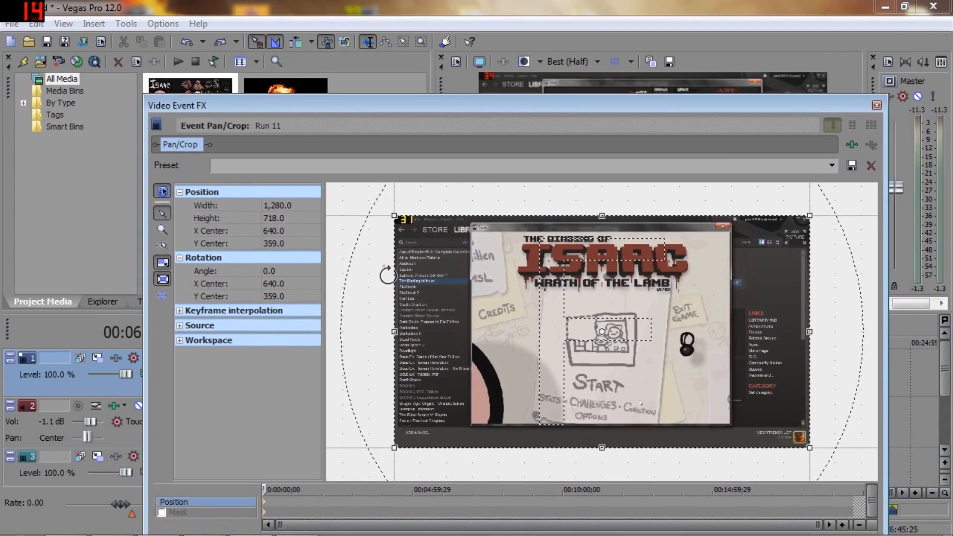
Step: Crop the Run 11 video to the game window, with a width of 794.2, a height of 592.0 and the center at 635.0, 348.0
scroll(386, 274, up, 3)
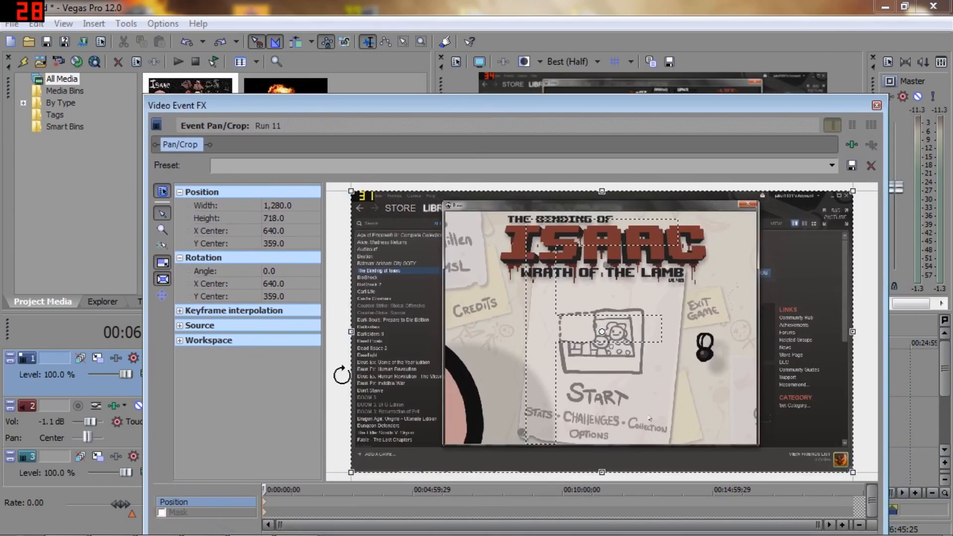
scroll(341, 375, down, 1)
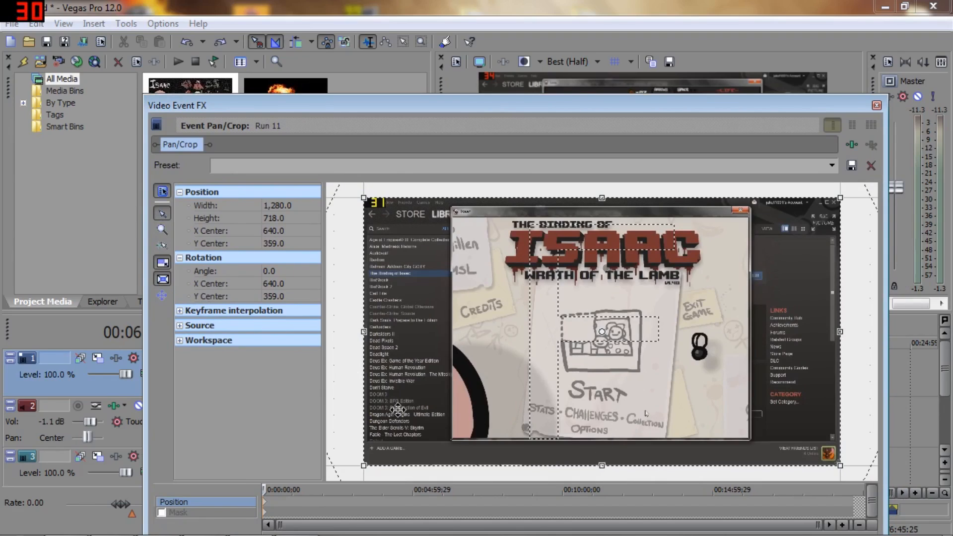
click(161, 245)
drag(362, 196, 452, 216)
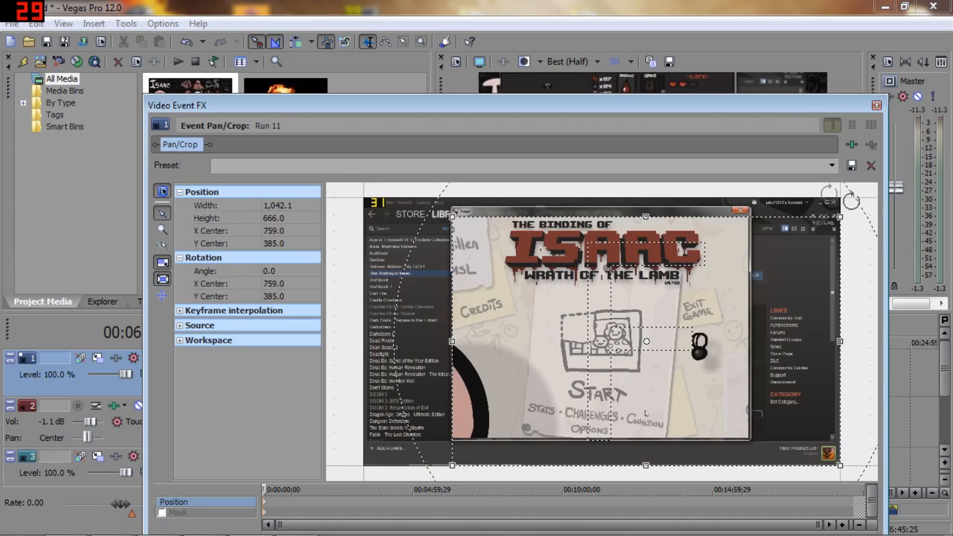
drag(840, 217, 749, 218)
drag(747, 462, 744, 436)
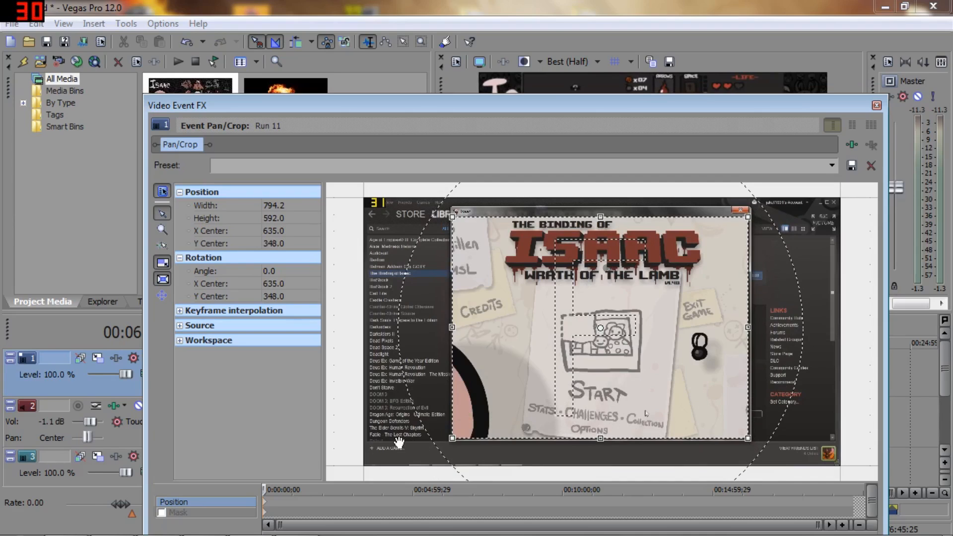
Step: Fit the crop frame's lower-left corner to the game window, with width 791.3, height 593.4 and center 636.4, 348.7
scroll(419, 385, up, 4)
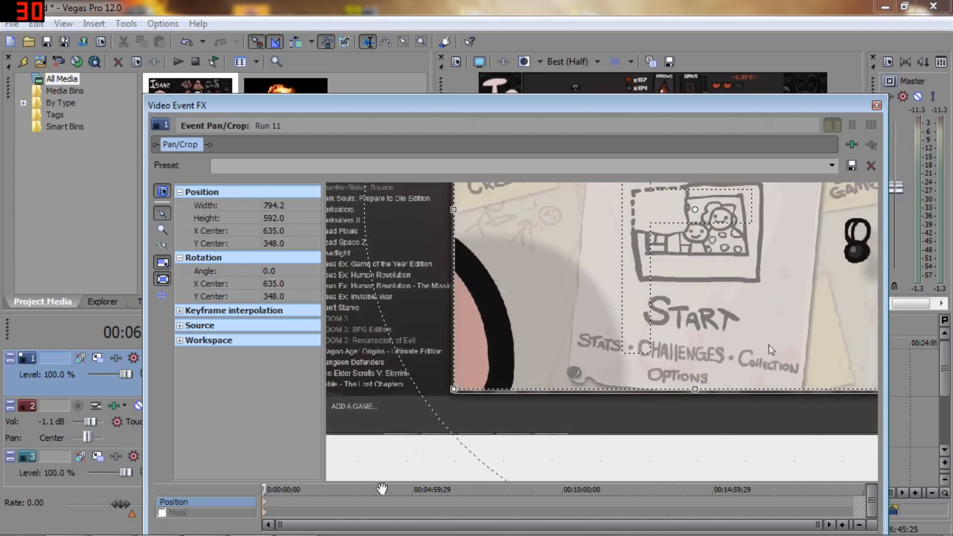
scroll(446, 436, up, 4)
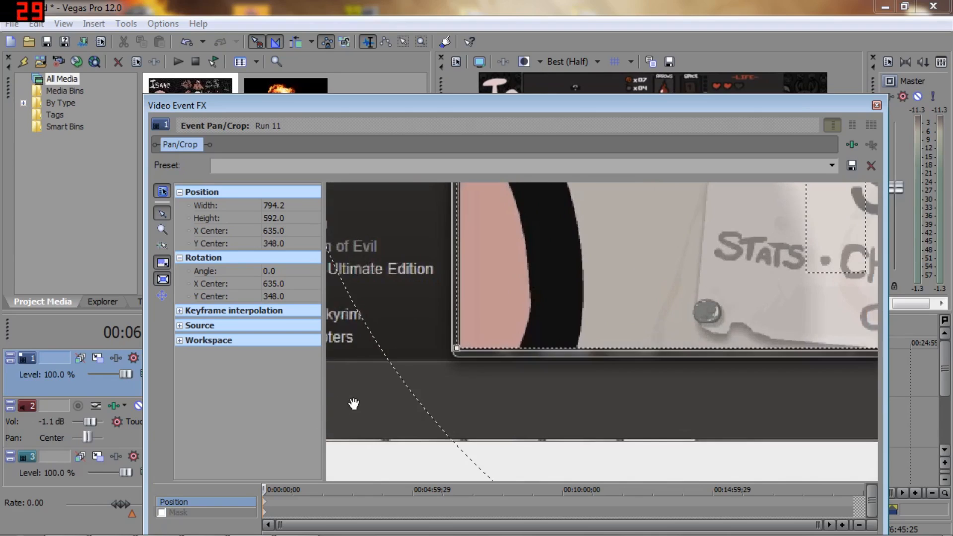
scroll(400, 385, up, 6)
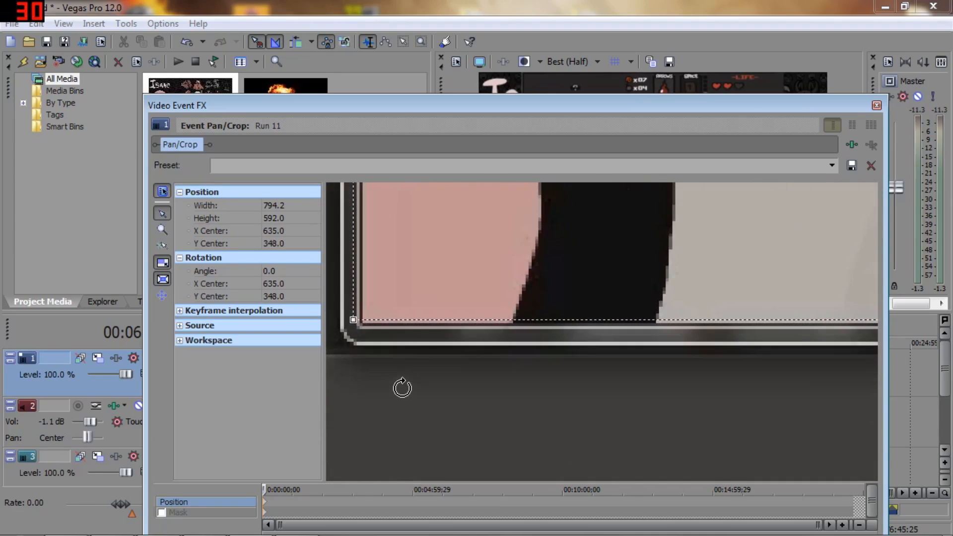
drag(354, 322, 363, 326)
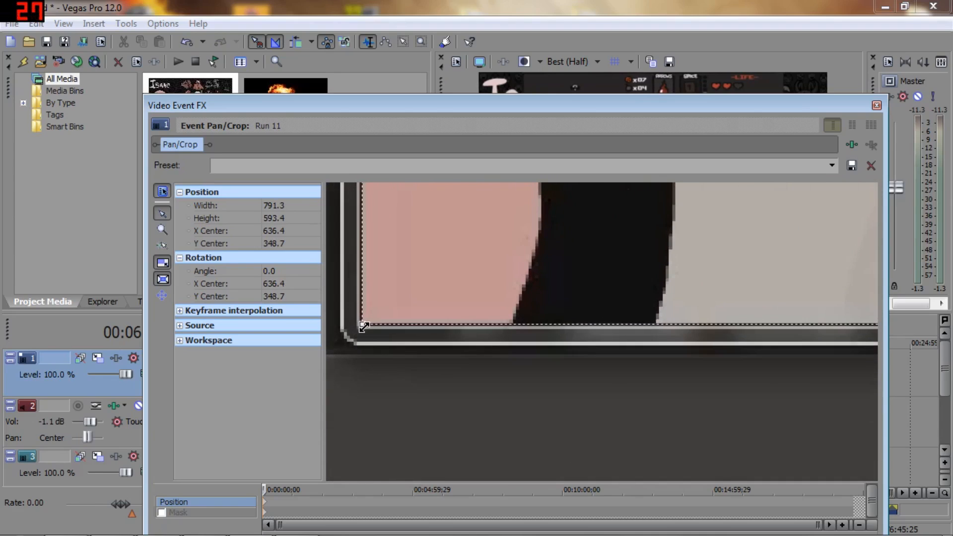
Step: Extend the crop frame's lower-right corner to the game window's edge, with a width of 794.4 and X center 637.9
scroll(364, 327, down, 7)
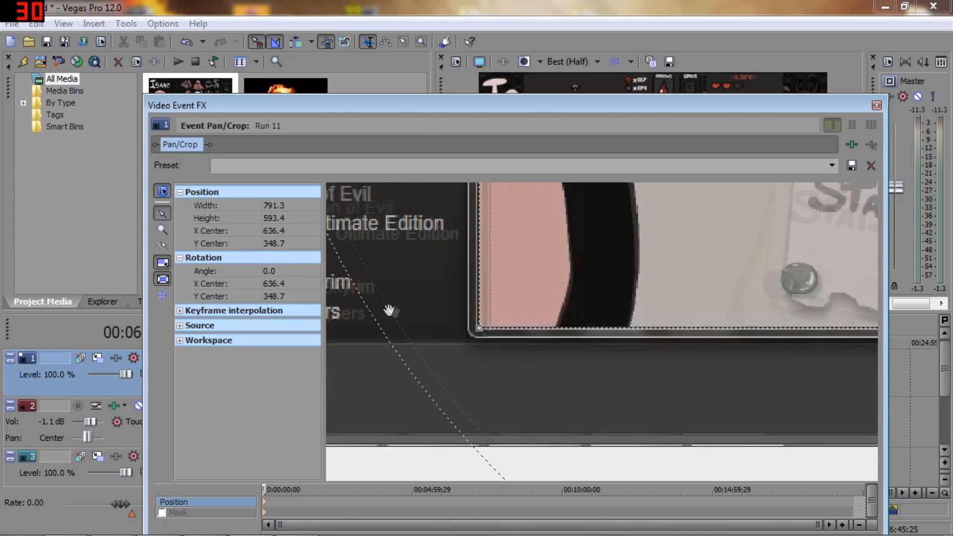
drag(493, 404, 4, 381)
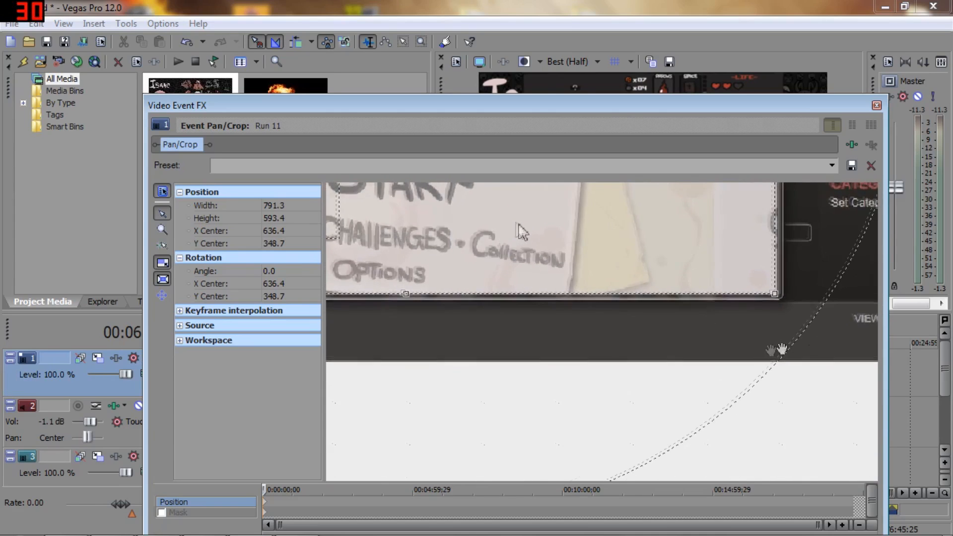
drag(817, 352, 767, 350)
scroll(749, 319, up, 5)
drag(825, 391, 745, 432)
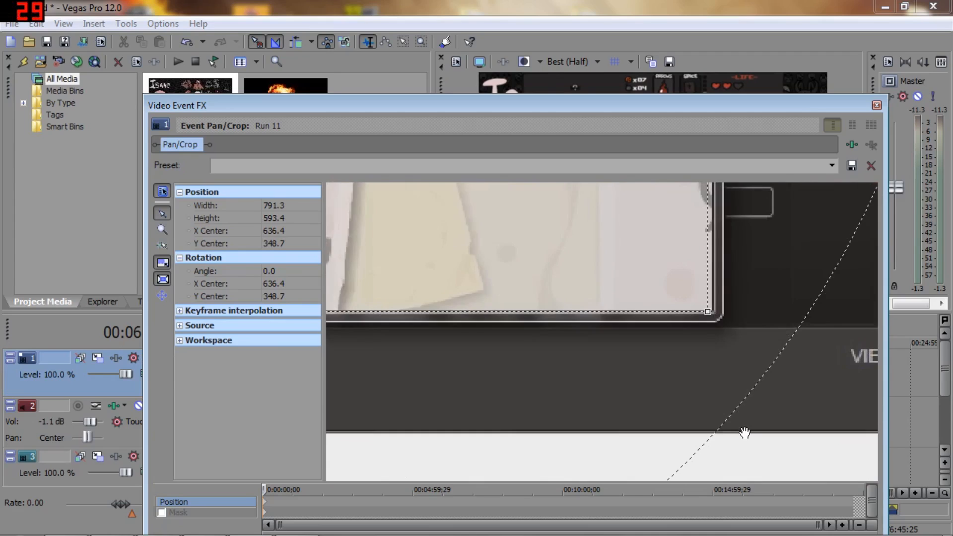
scroll(745, 431, up, 5)
drag(772, 303, 780, 302)
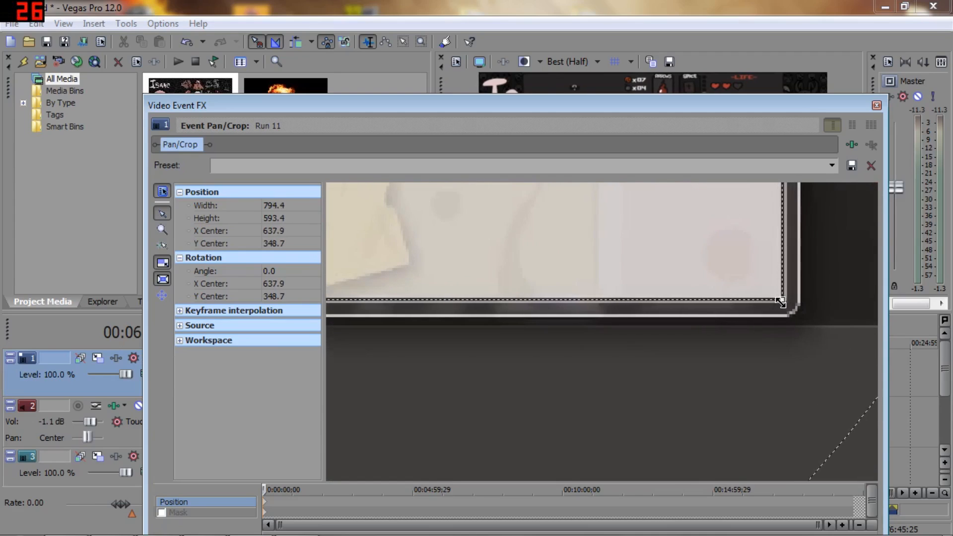
Step: Fine-tune the crop frame's bottom edge at the lower-right corner to a height of 593.1 and Y center 348.5
scroll(789, 330, down, 2)
scroll(750, 313, up, 4)
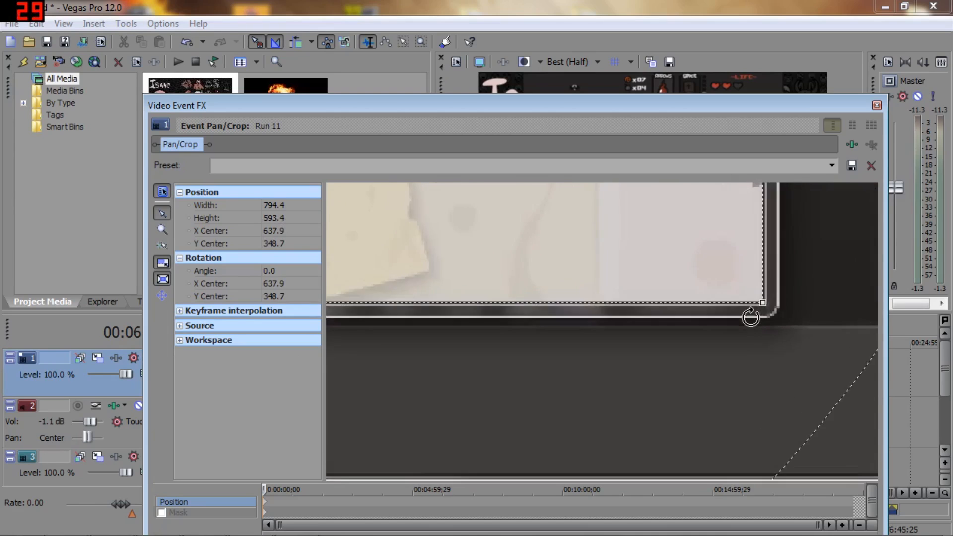
scroll(802, 393, down, 2)
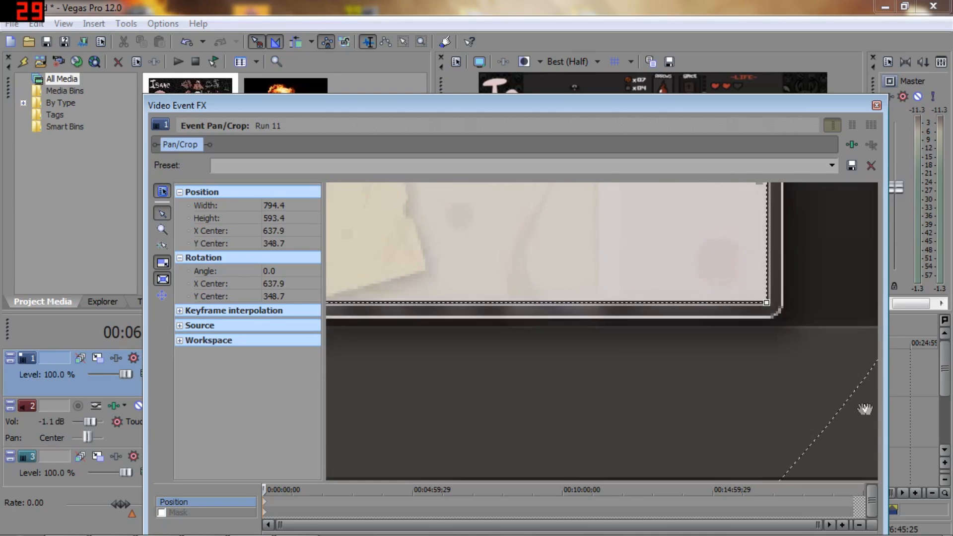
drag(863, 427, 817, 449)
scroll(757, 472, up, 5)
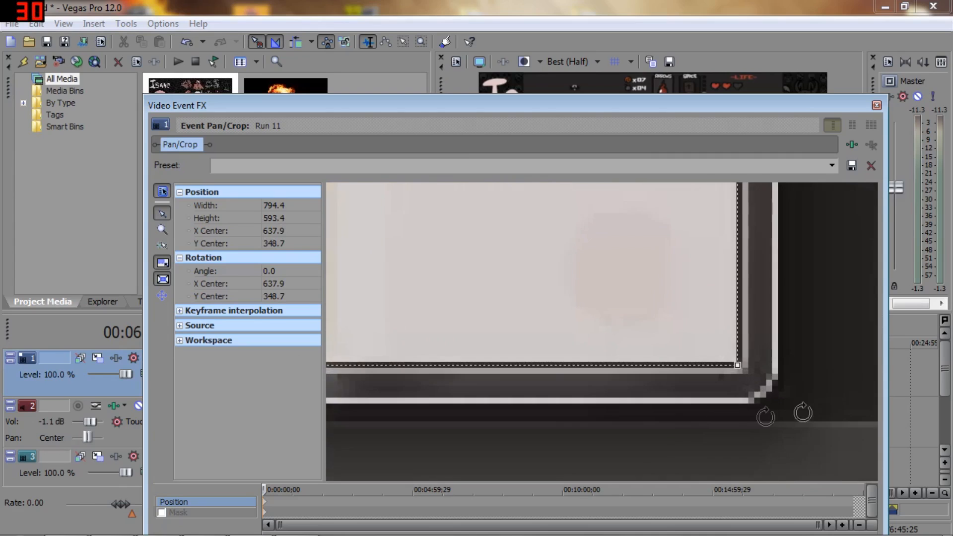
drag(739, 364, 739, 363)
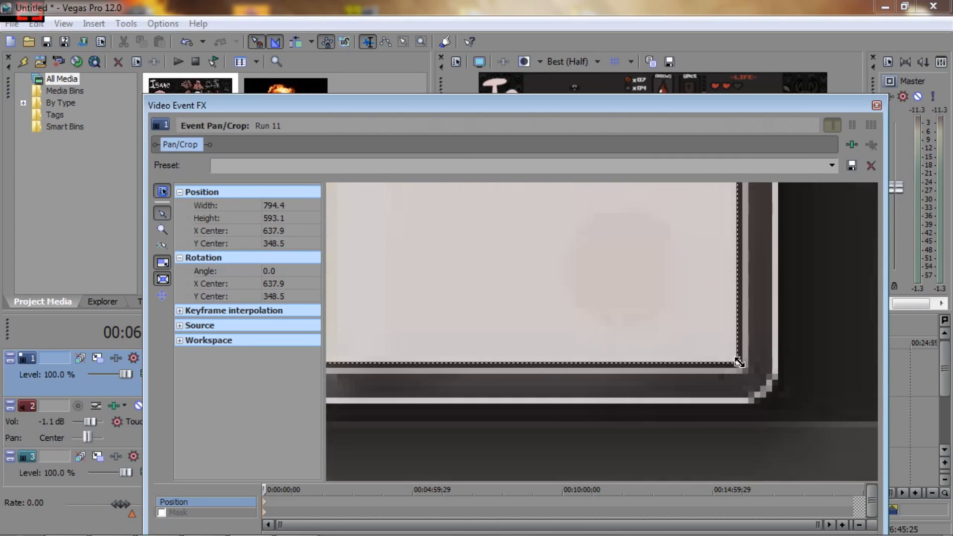
Step: Lower the crop frame's top edge at the upper-right corner to a height of 592.4 and Y center 348.9
scroll(739, 363, down, 5)
drag(789, 204, 750, 466)
drag(752, 246, 821, 490)
scroll(702, 367, up, 3)
scroll(700, 361, up, 2)
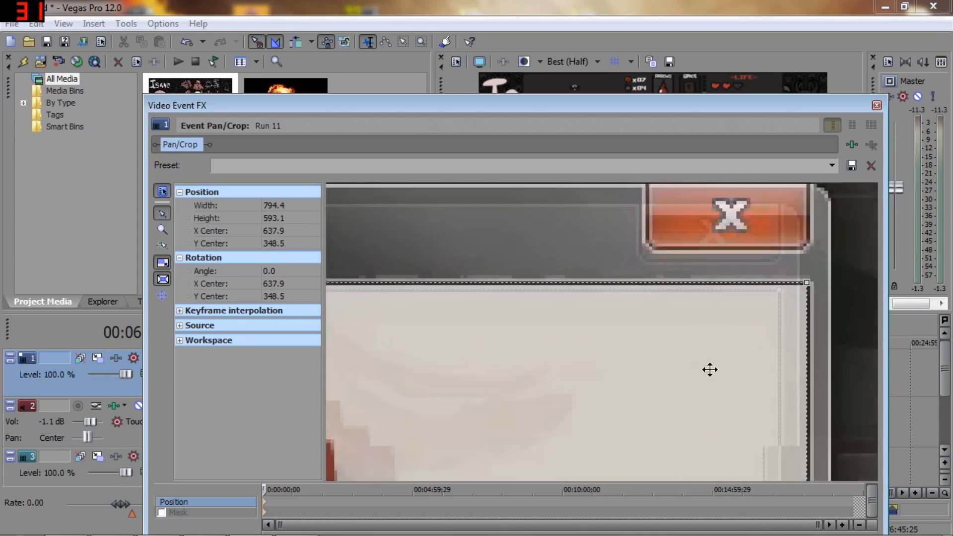
scroll(839, 294, up, 1)
scroll(838, 296, down, 2)
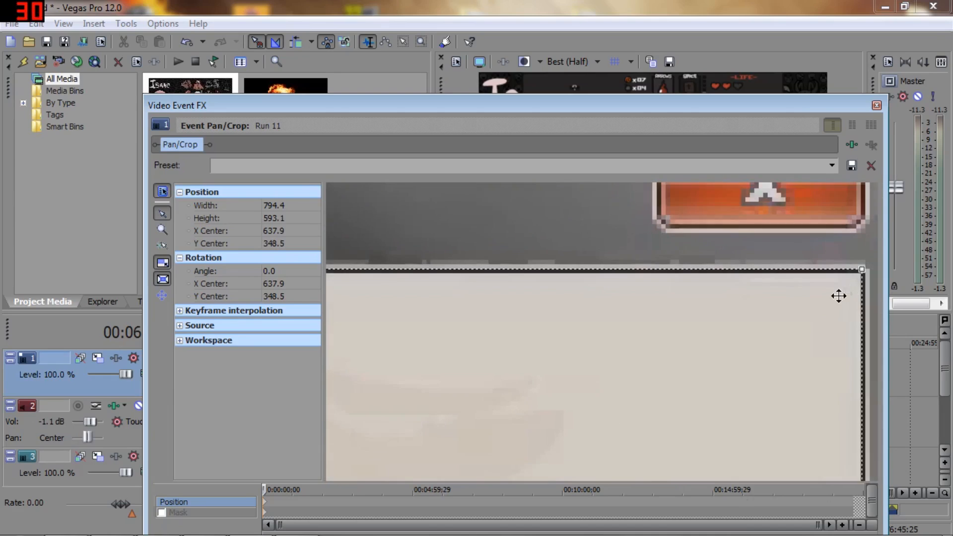
drag(848, 276, 849, 279)
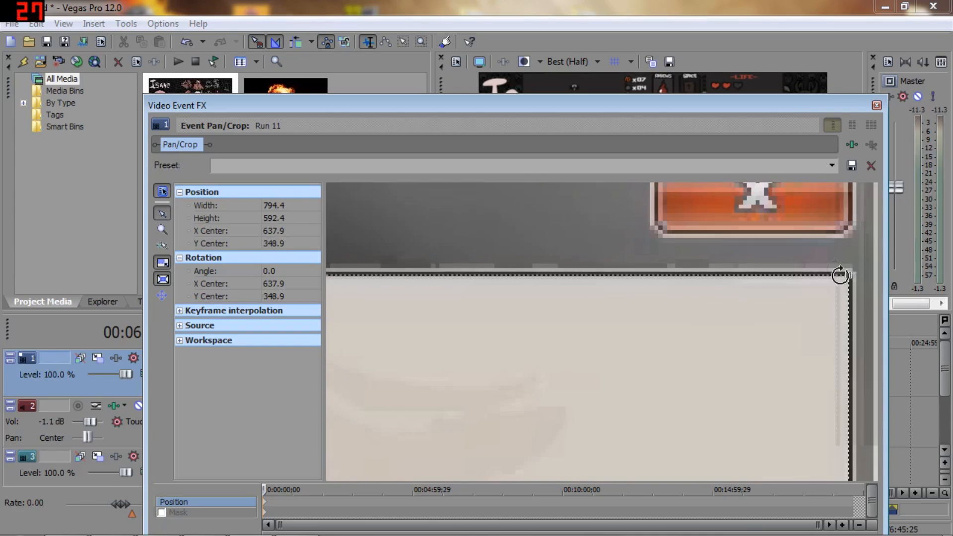
Step: Check the crop frame's upper-left corner against the game window and close the Pan/Crop settings
scroll(844, 275, up, 4)
scroll(504, 259, down, 6)
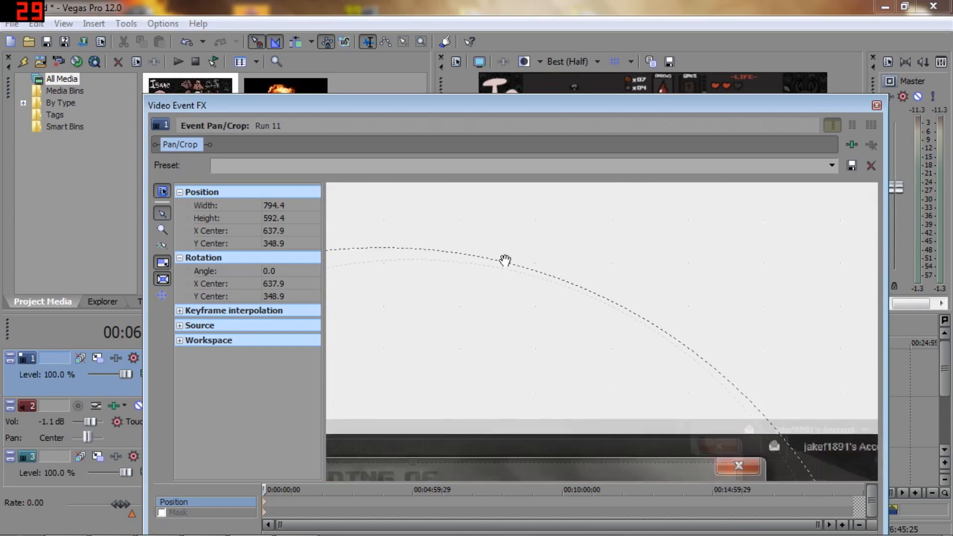
drag(515, 262, 733, 195)
scroll(510, 282, up, 2)
scroll(509, 282, up, 5)
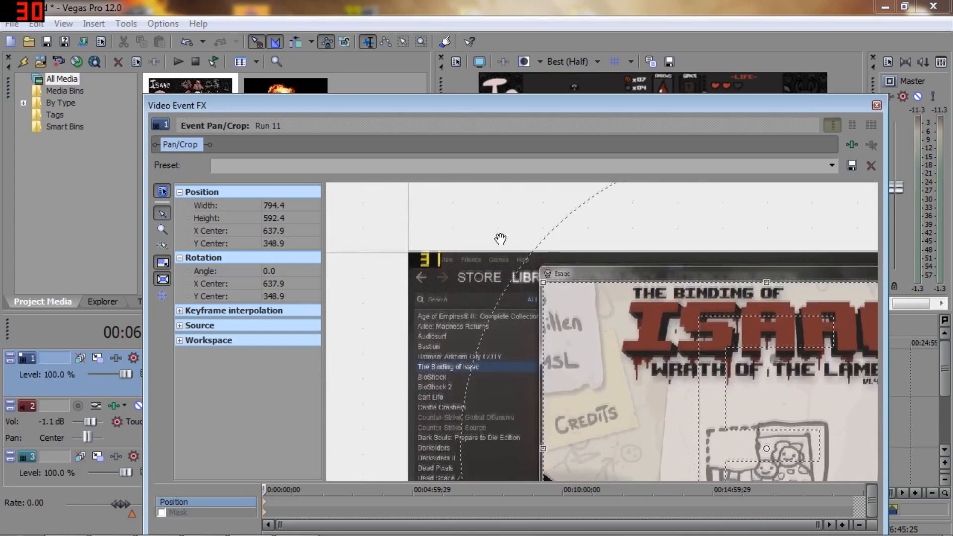
scroll(436, 263, up, 1)
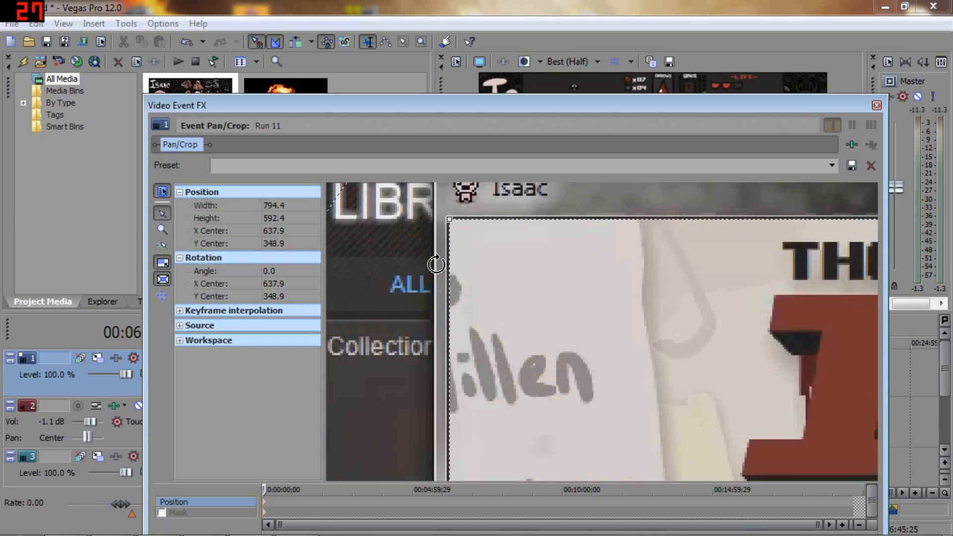
scroll(434, 262, down, 2)
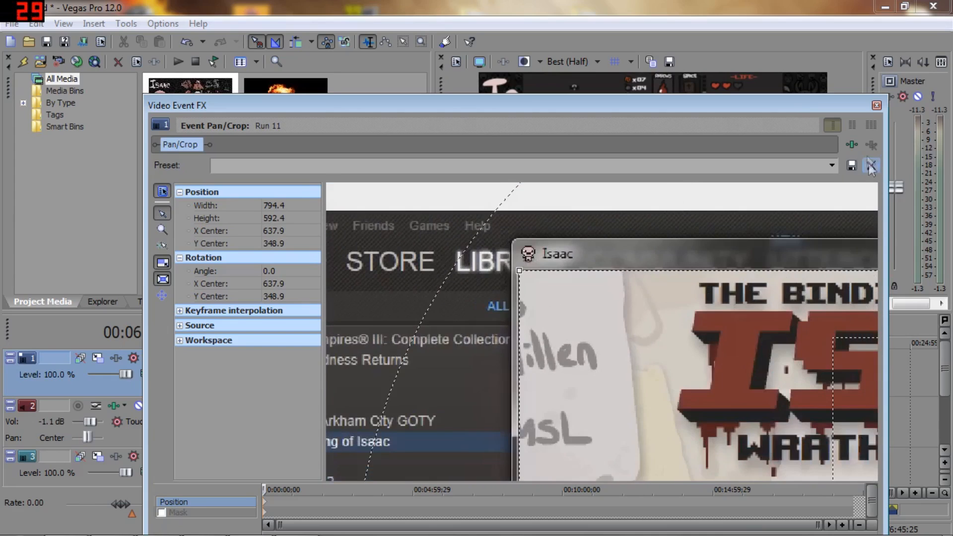
click(877, 105)
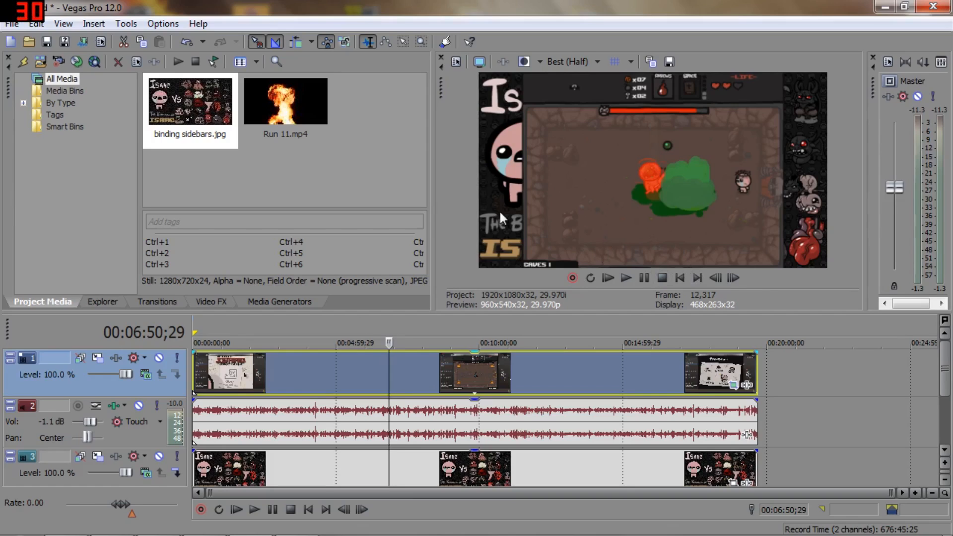
Step: In the project's video properties, choose the HD 1080-24p template, no field order (progressive scan) and a 29.970 (NTSC) frame rate
click(457, 63)
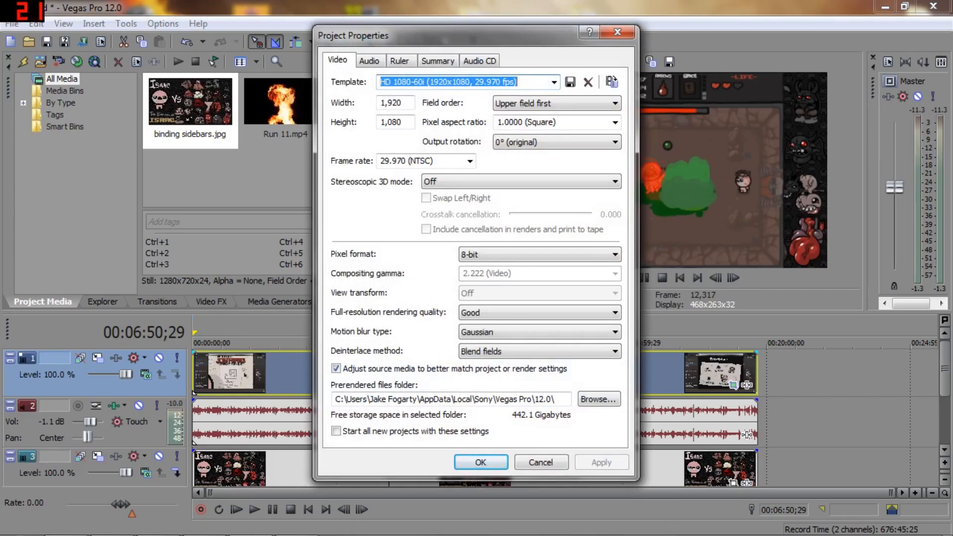
click(554, 82)
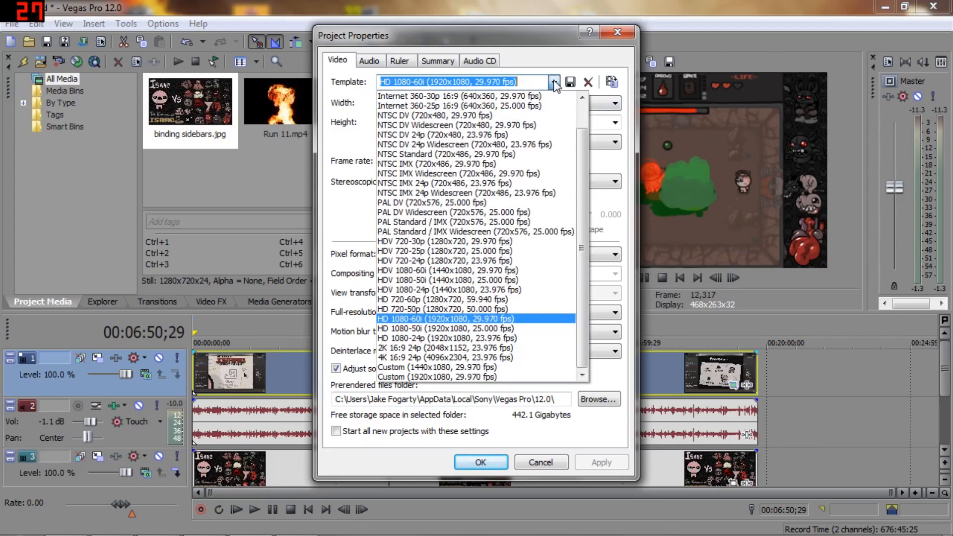
click(406, 338)
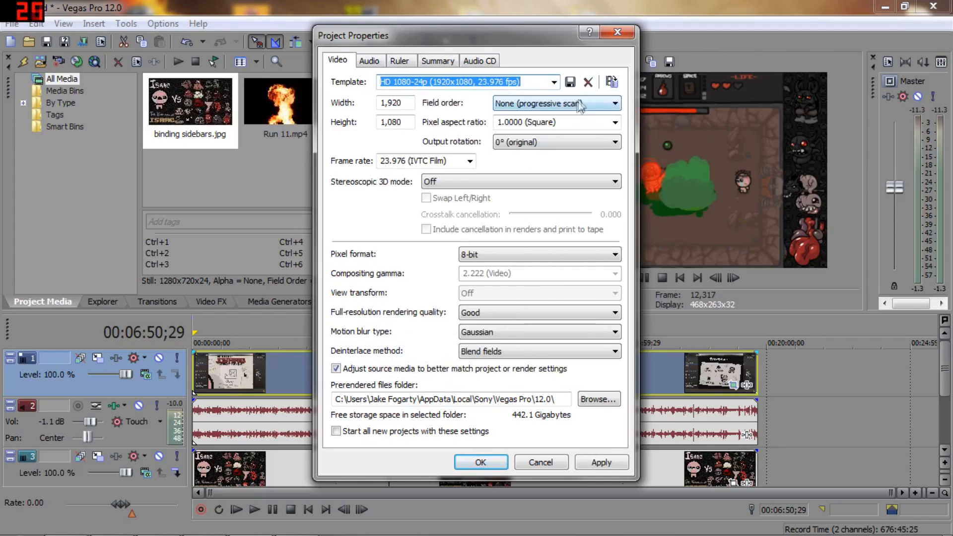
click(606, 105)
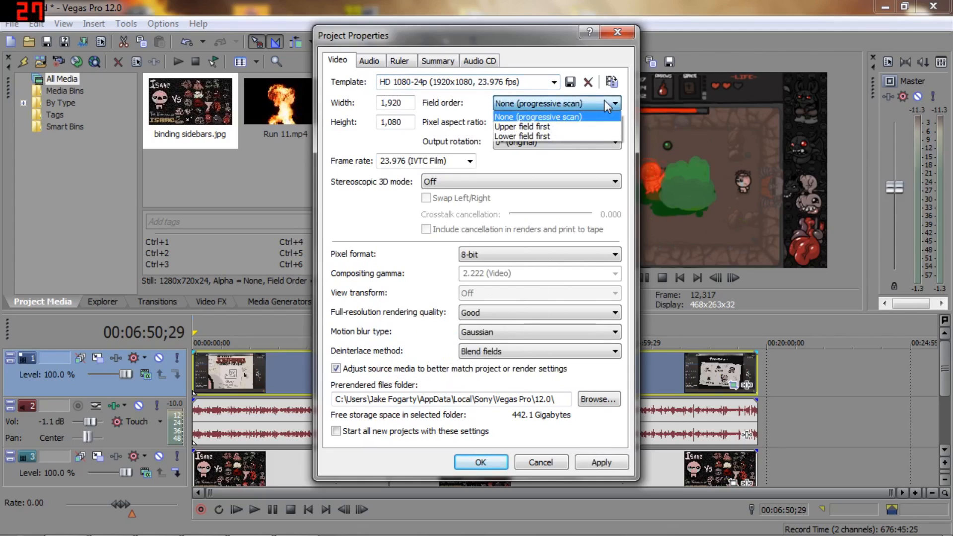
click(540, 116)
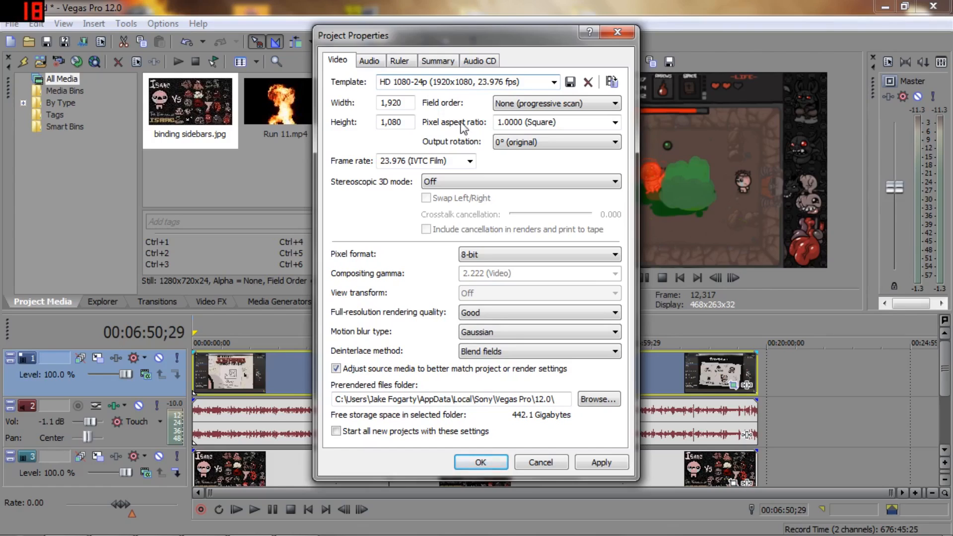
click(470, 160)
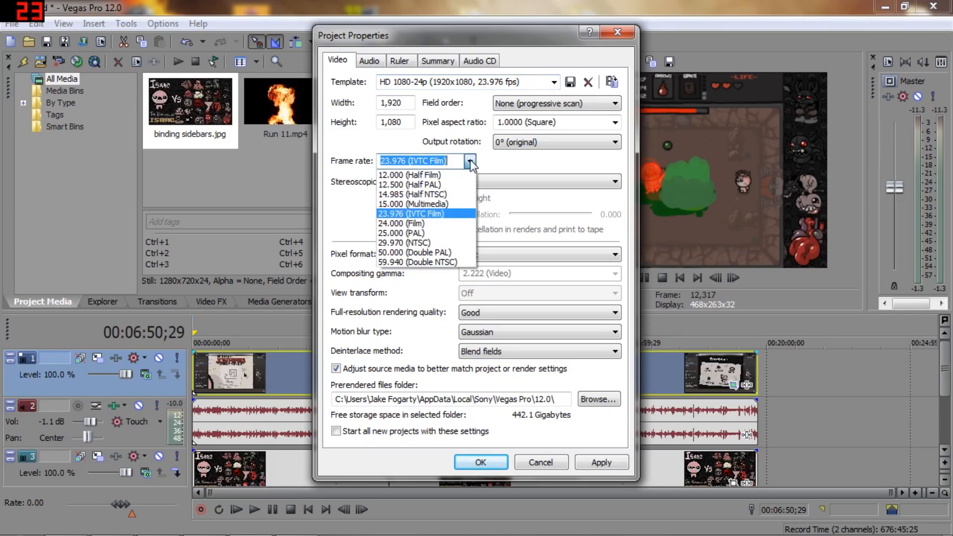
click(391, 243)
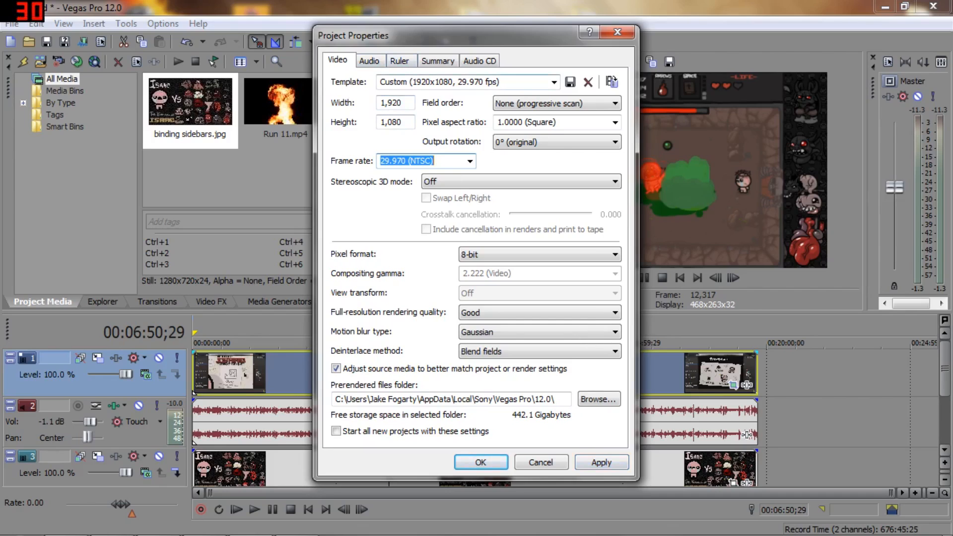
Step: Choose the Custom (1920x1080, 29.970 fps) template, apply the project properties and close them
click(553, 81)
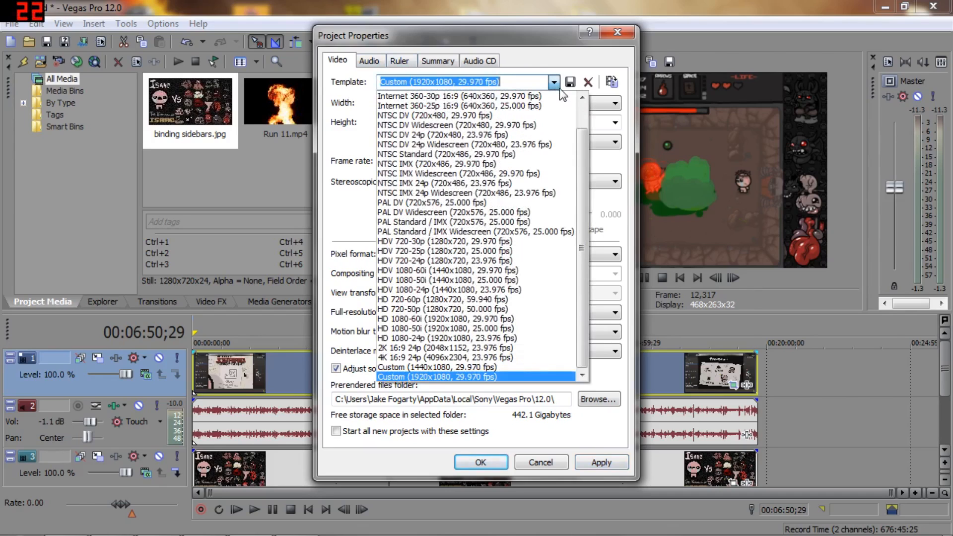
click(411, 377)
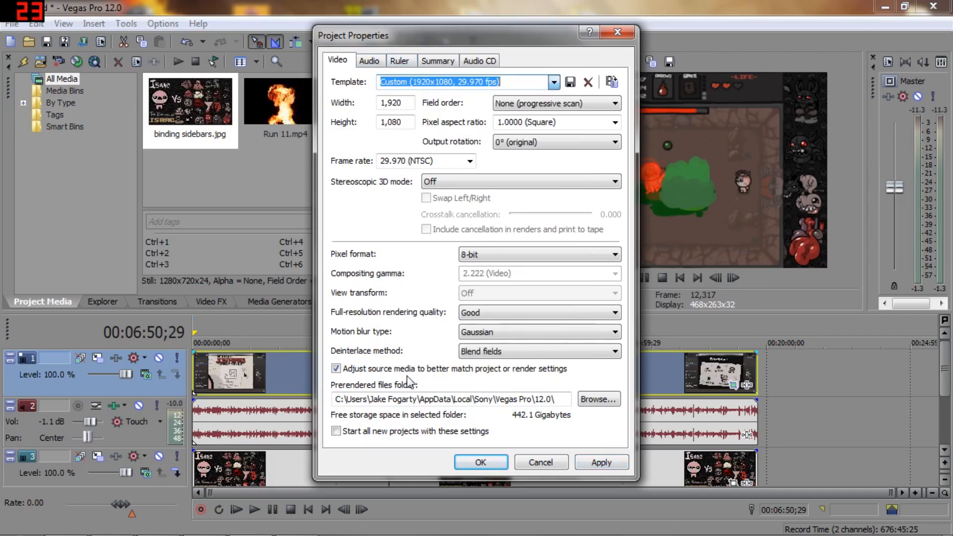
click(613, 464)
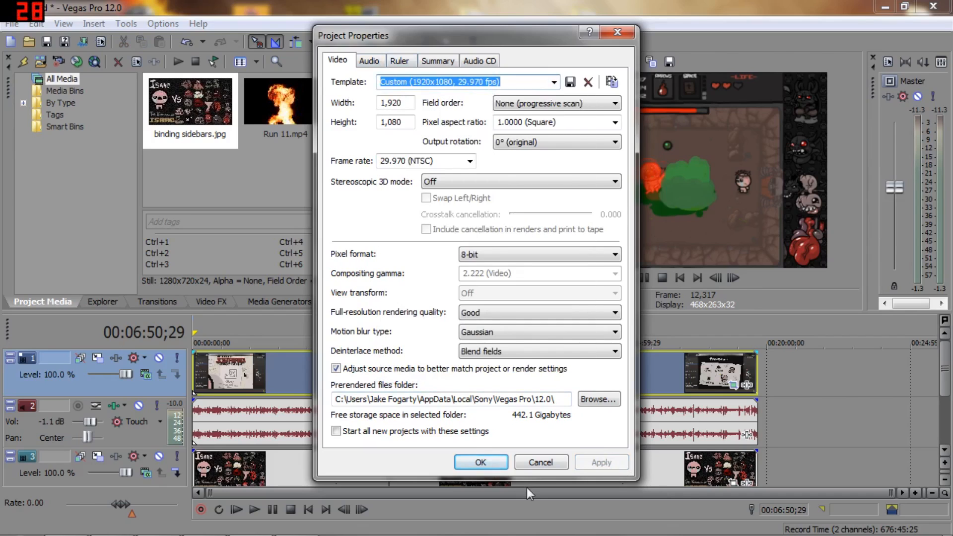
click(493, 457)
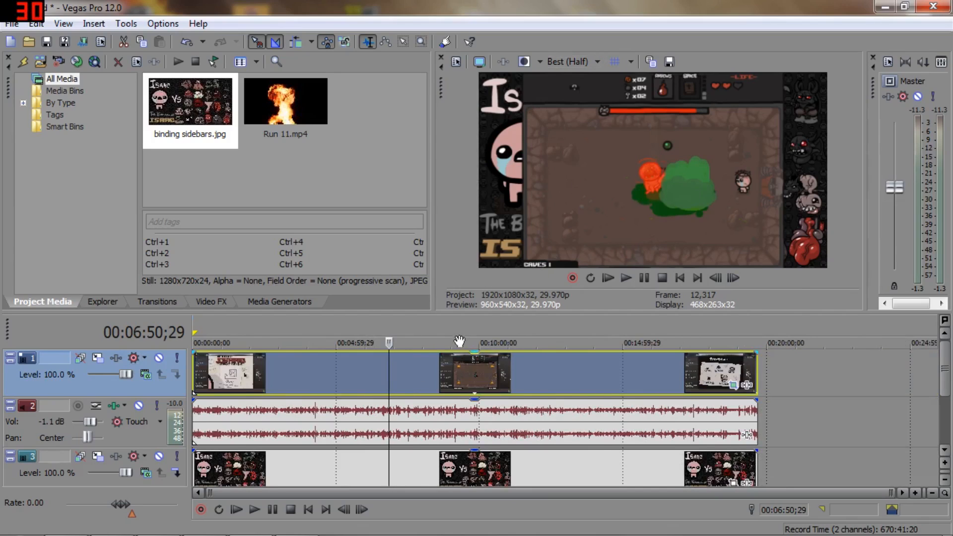
Step: Preview the cropped gameplay at about 00:07:10 and 00:07:07, and place the cursor at about 00:08:05
scroll(405, 337, up, 3)
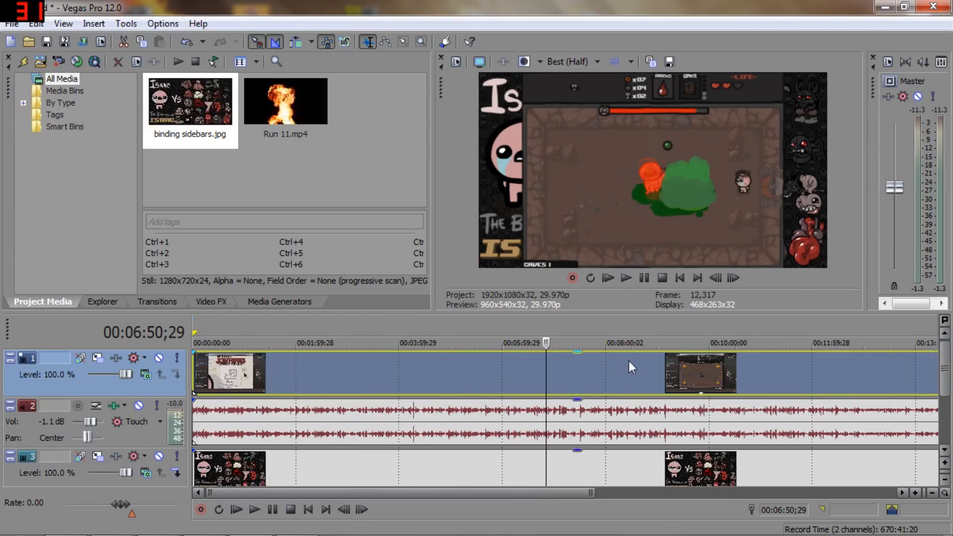
scroll(608, 388, up, 1)
drag(556, 341, 582, 318)
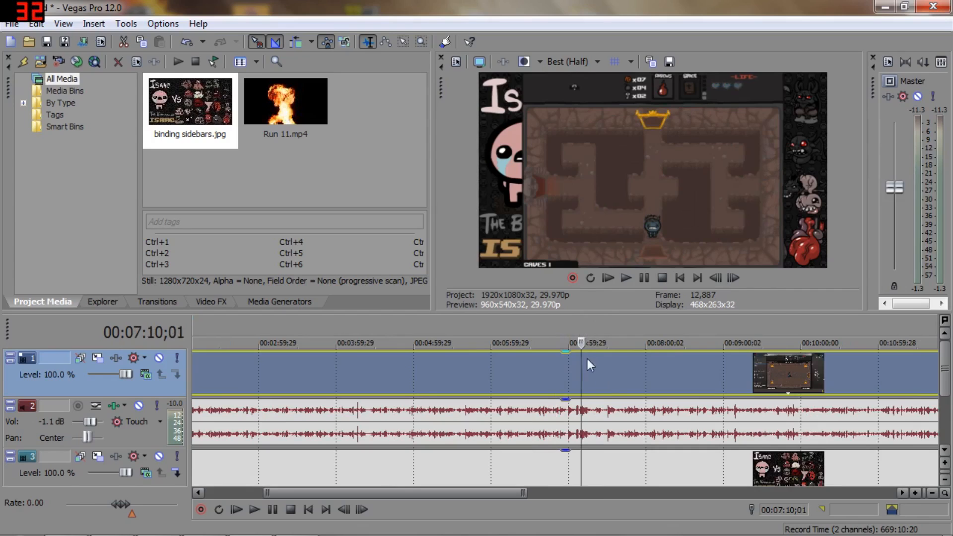
click(577, 330)
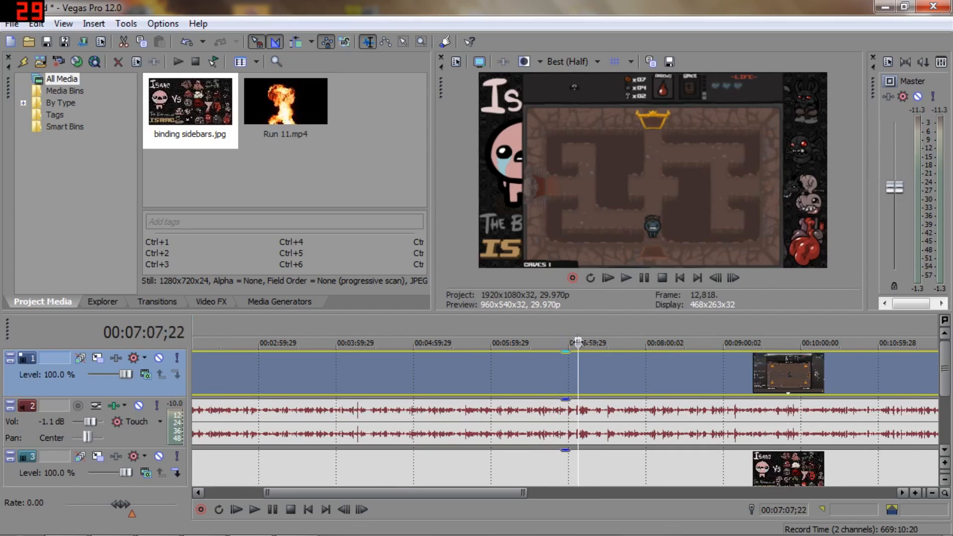
click(651, 330)
click(653, 378)
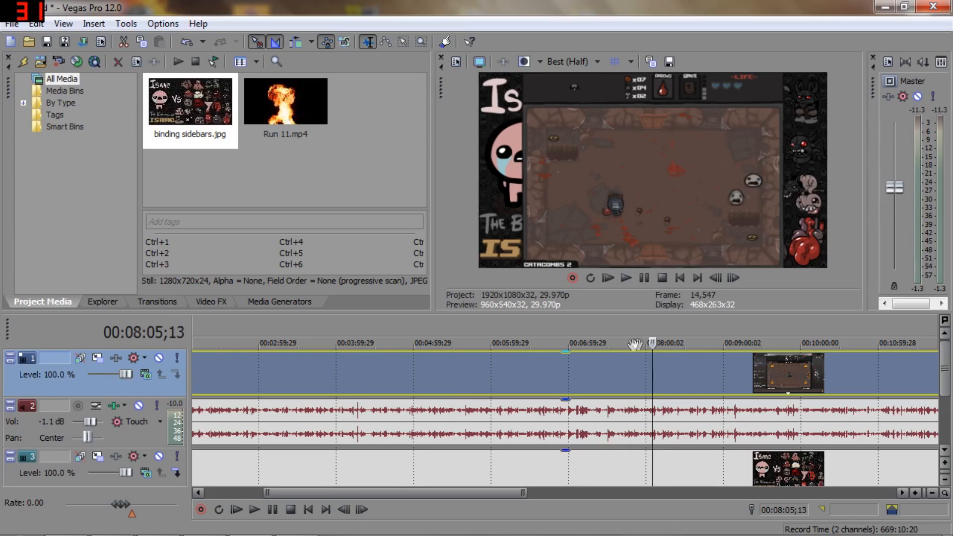
Step: Split the gameplay video event at 00:08:05;13
key(s)
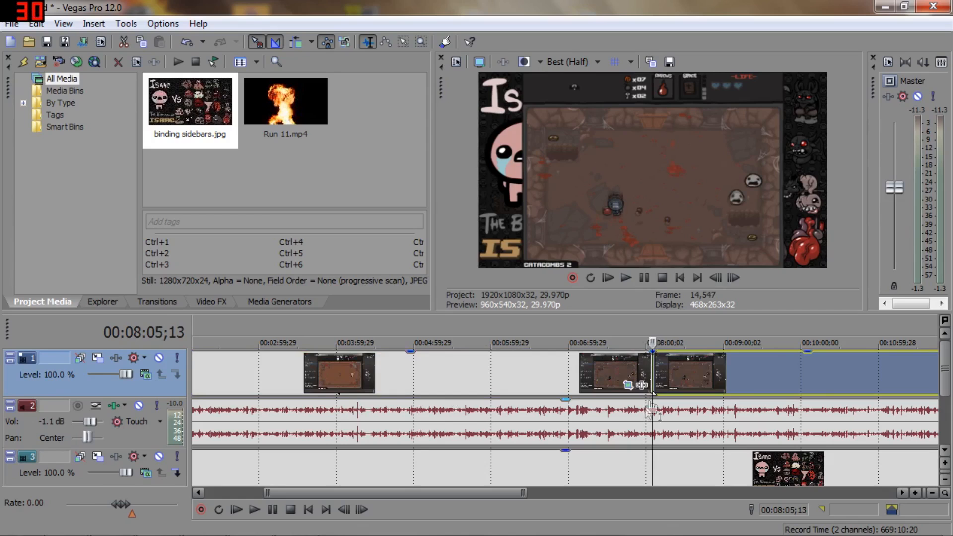
mouse_move(655, 367)
mouse_down()
mouse_move(746, 365)
mouse_move(655, 369)
mouse_up()
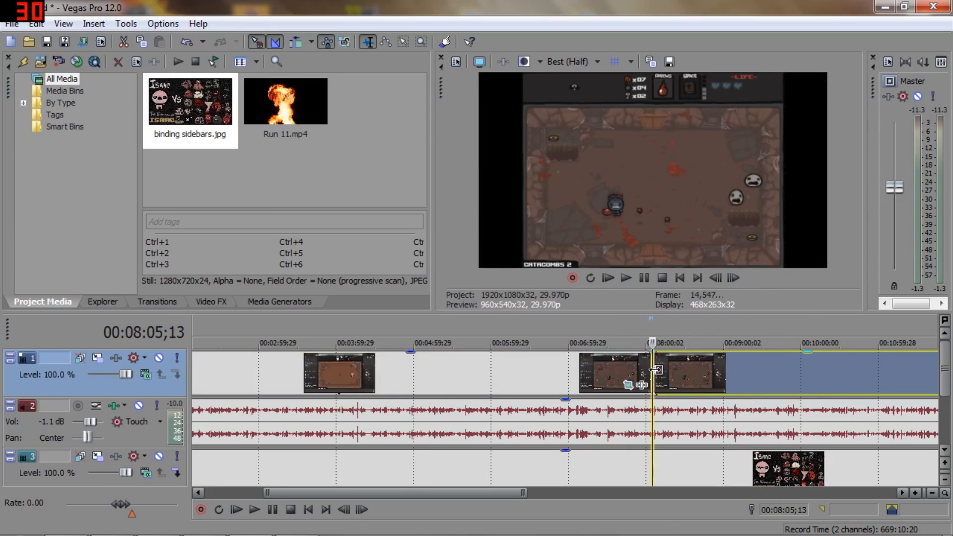
Step: Split the gameplay video event again at 00:09:01;29 and delete the section between the two cuts
click(725, 333)
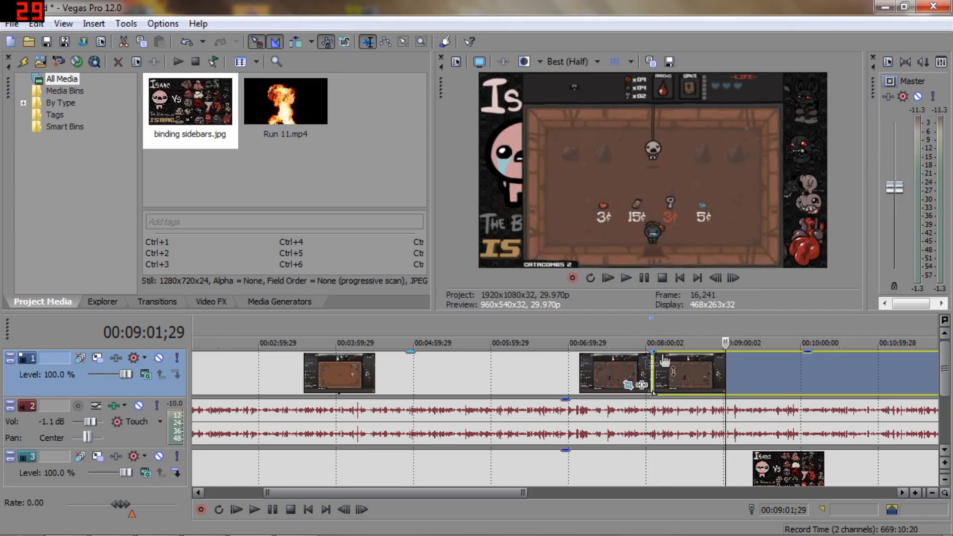
mouse_move(662, 367)
mouse_down()
mouse_move(727, 369)
mouse_move(655, 370)
mouse_up()
key(s)
click(666, 368)
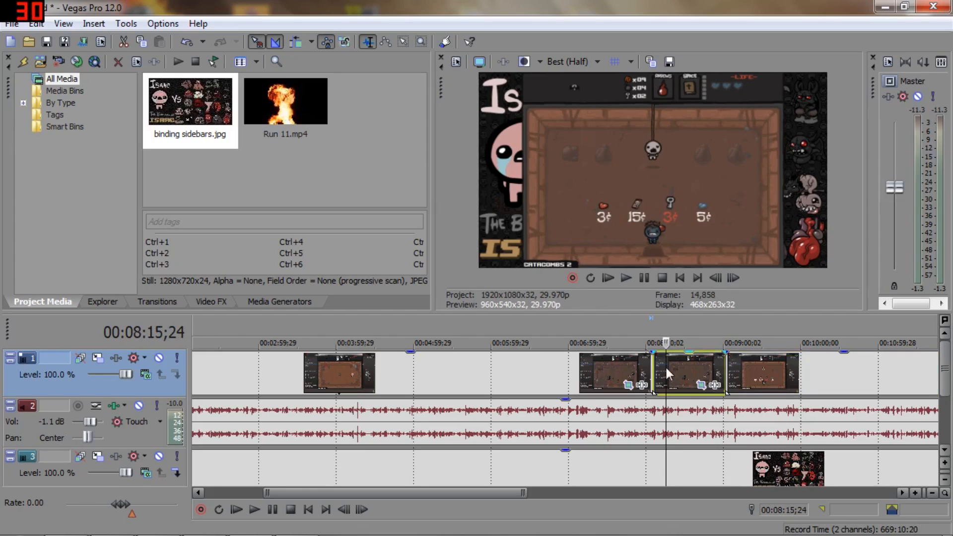
key(Delete)
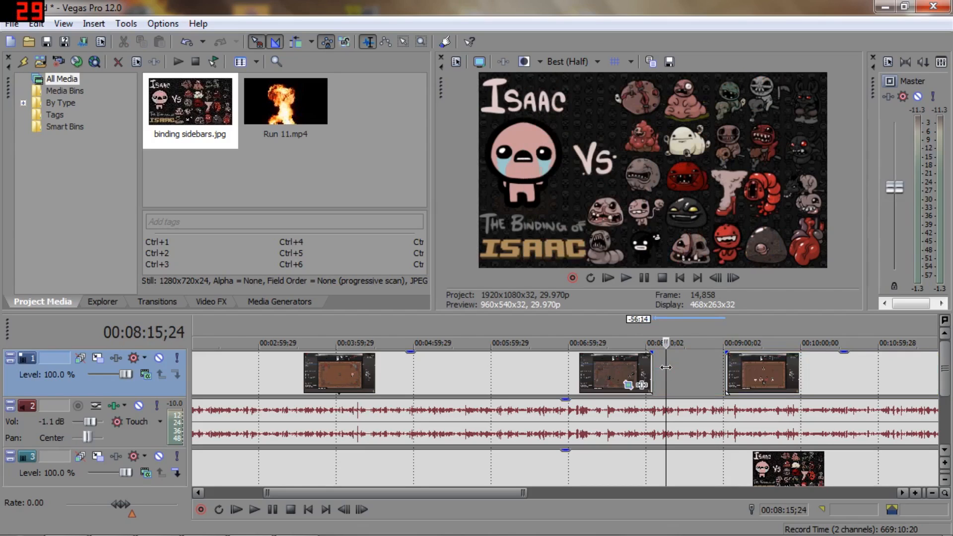
Step: Undo the deletion of the middle section and the second split in the gameplay video
key(z)
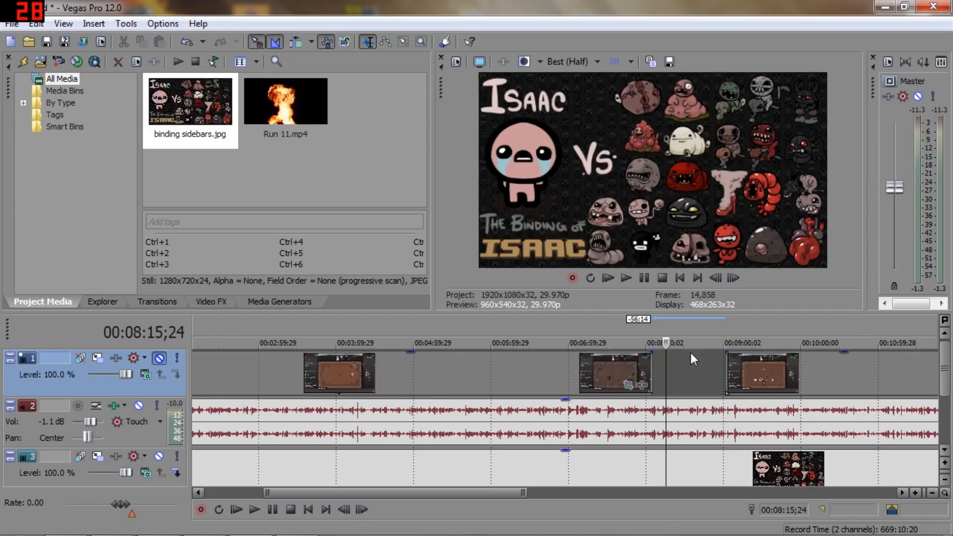
key(ctrl+z)
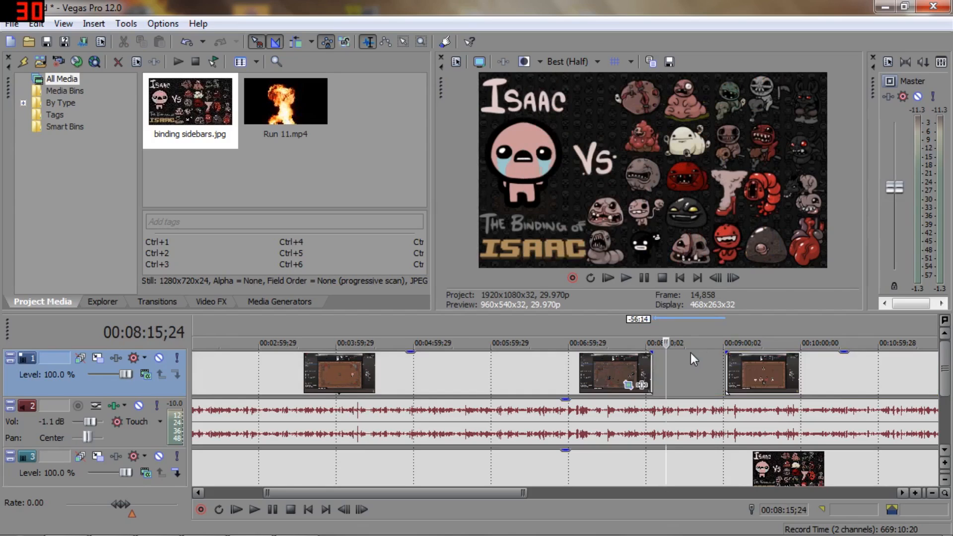
key(ctrl+z)
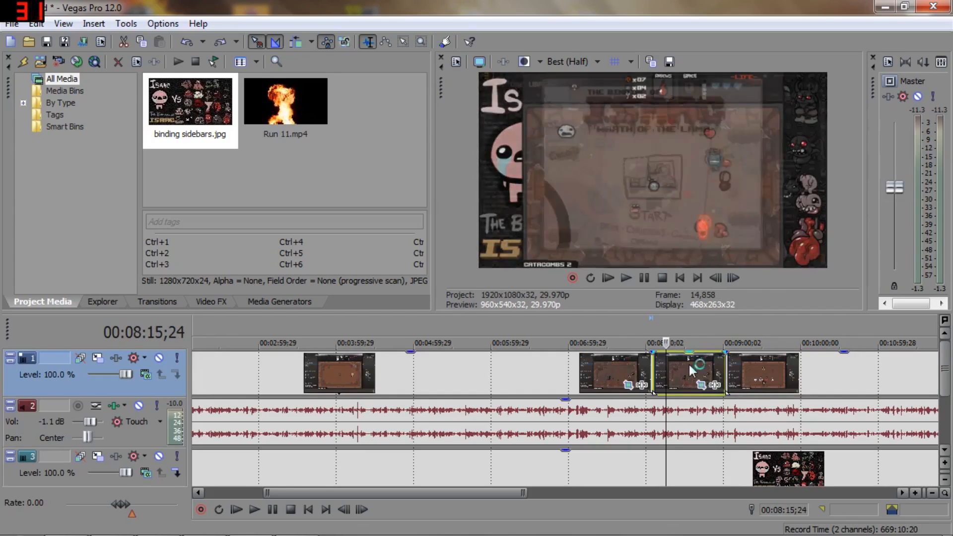
key(ctrl+z)
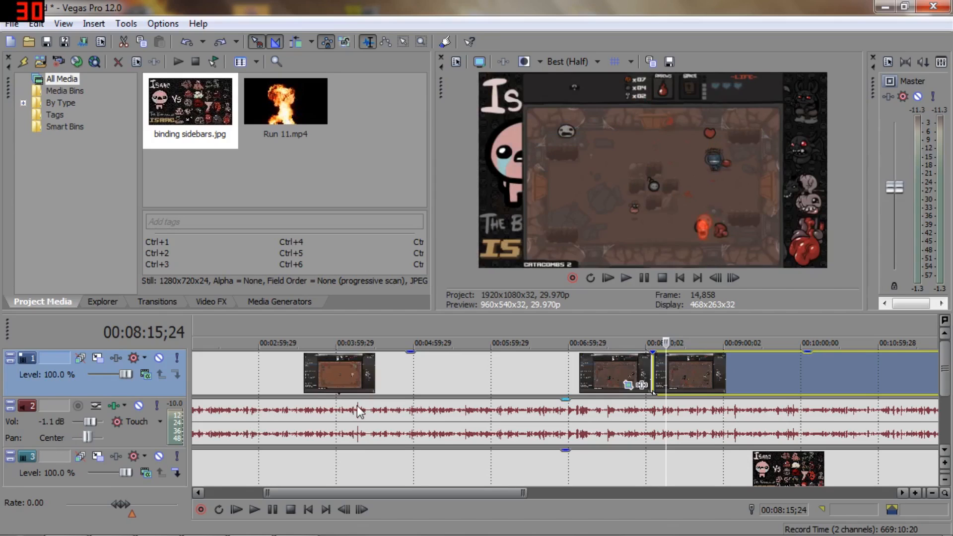
Step: Look at the (Legacy) Text presets among the media generators and return to the project media
scroll(340, 404, down, 5)
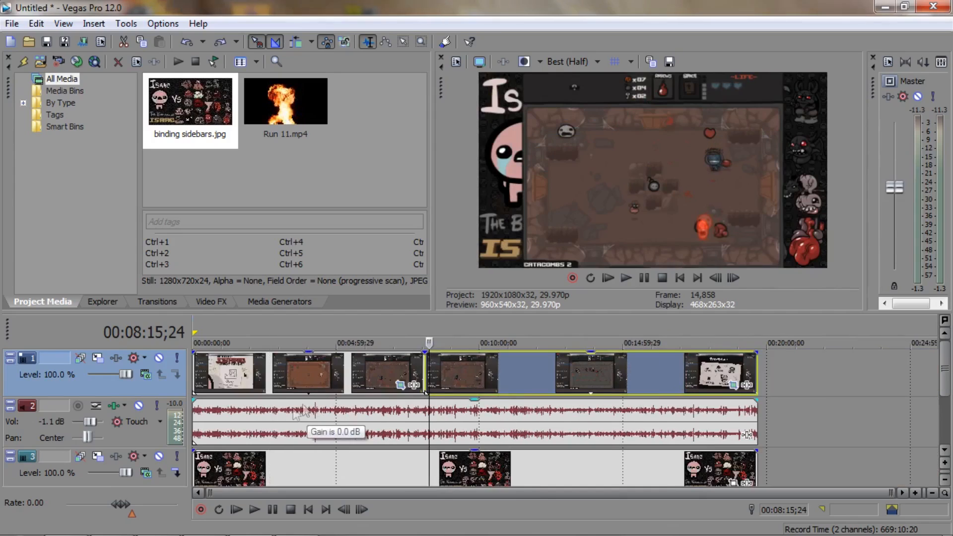
click(273, 301)
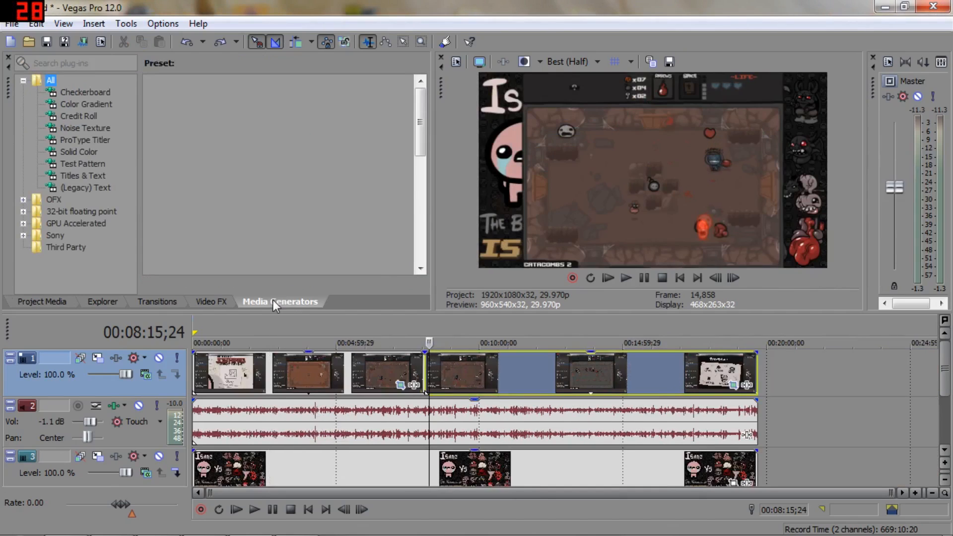
click(83, 188)
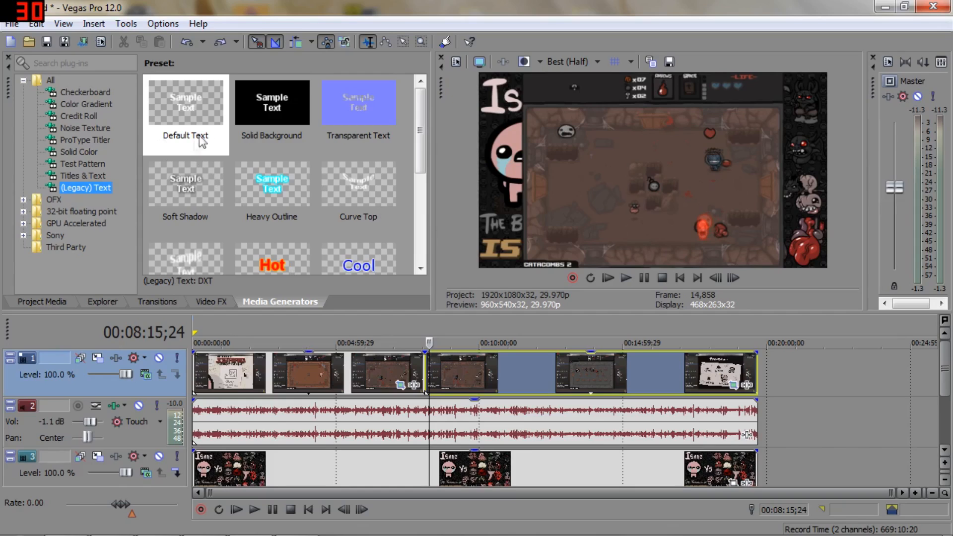
click(37, 301)
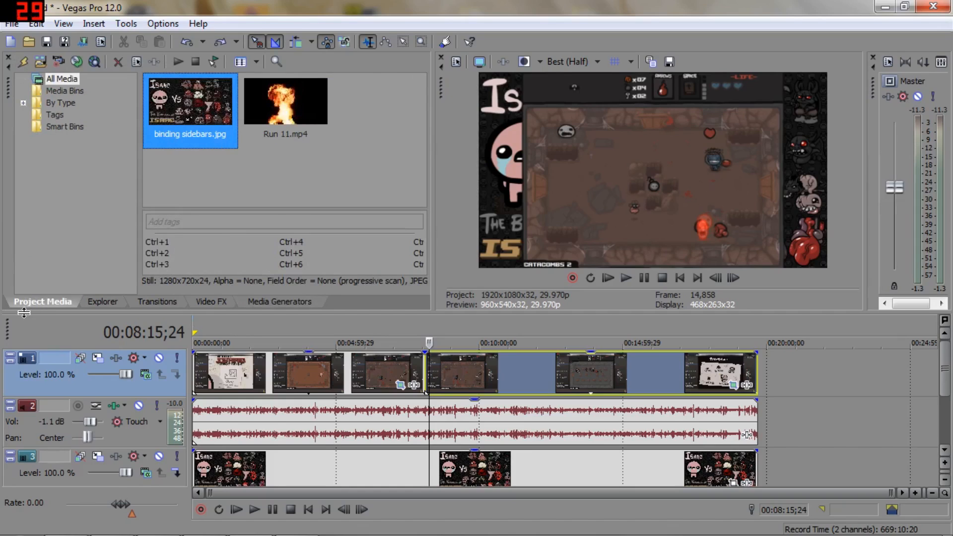
Step: Open the Render As settings, review the custom settings of the Internet HD 1080p template and dismiss them unchanged
click(11, 24)
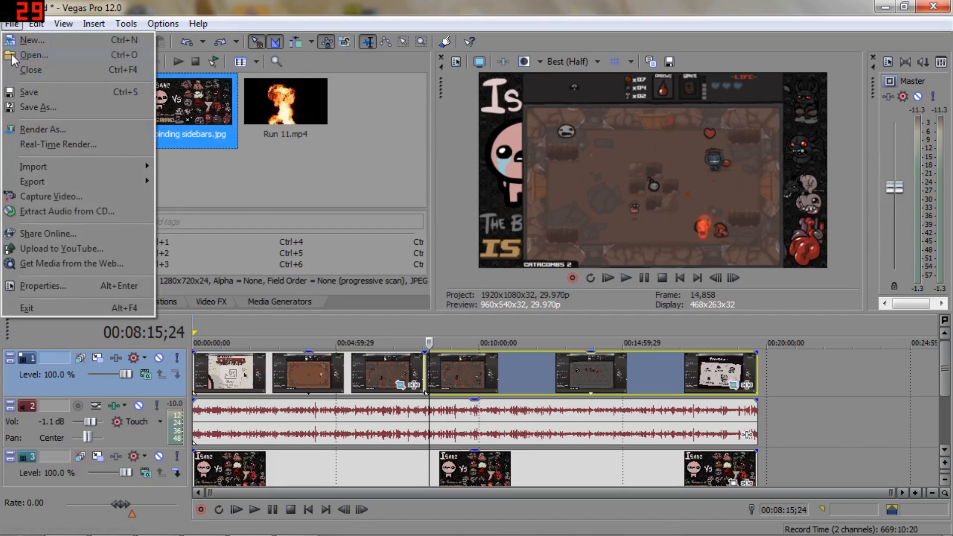
click(61, 130)
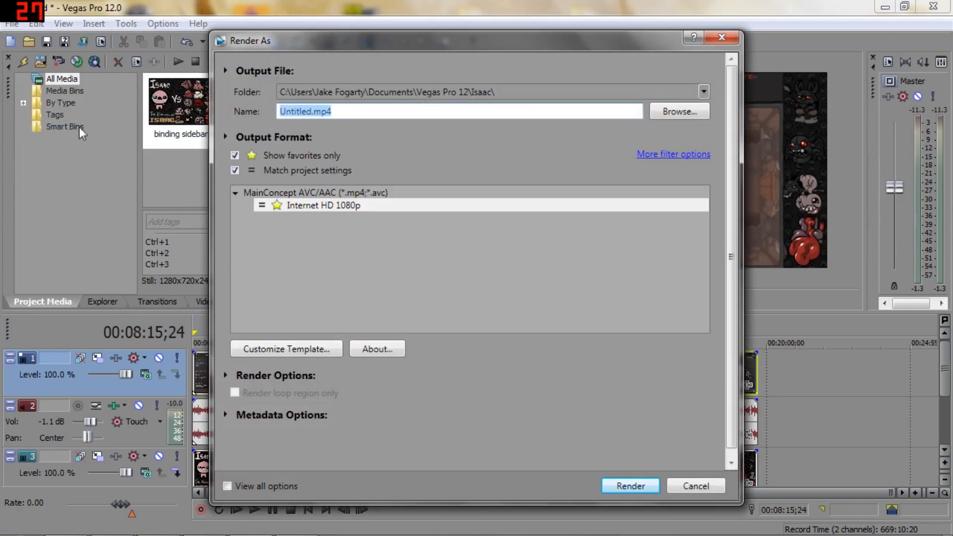
click(306, 350)
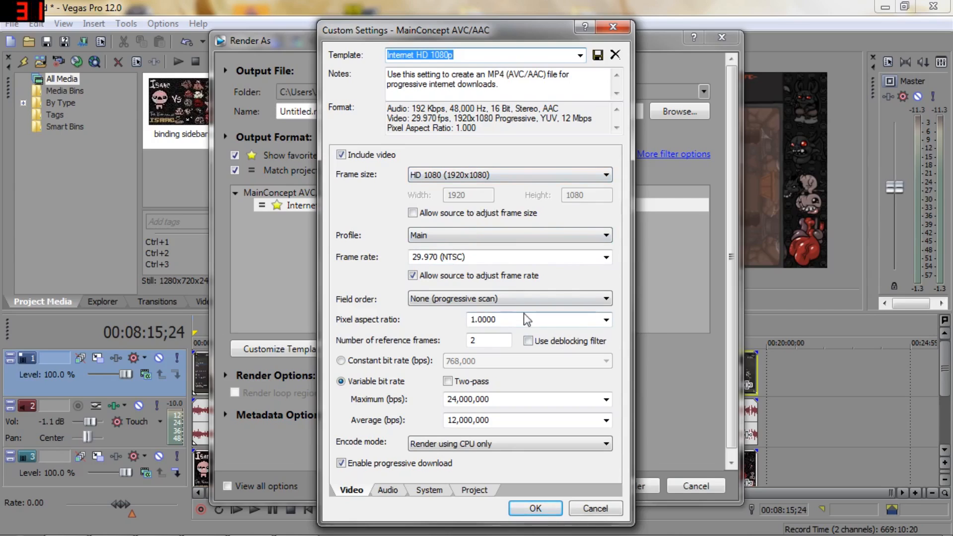
click(597, 511)
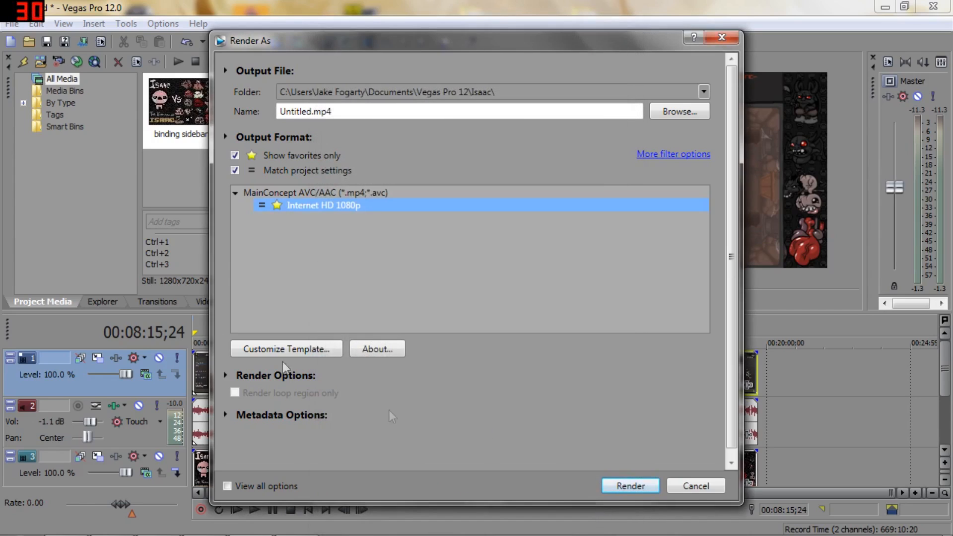
Step: Turn off the favorites-only and match-project-settings filters and browse the full list of render formats
click(235, 156)
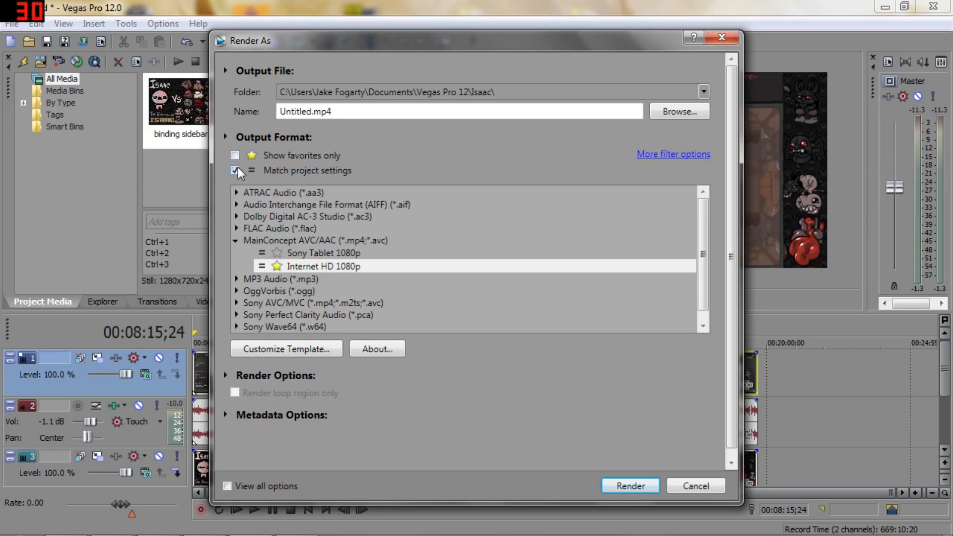
click(234, 170)
scroll(360, 259, down, 1)
drag(704, 206, 705, 288)
scroll(725, 250, up, 10)
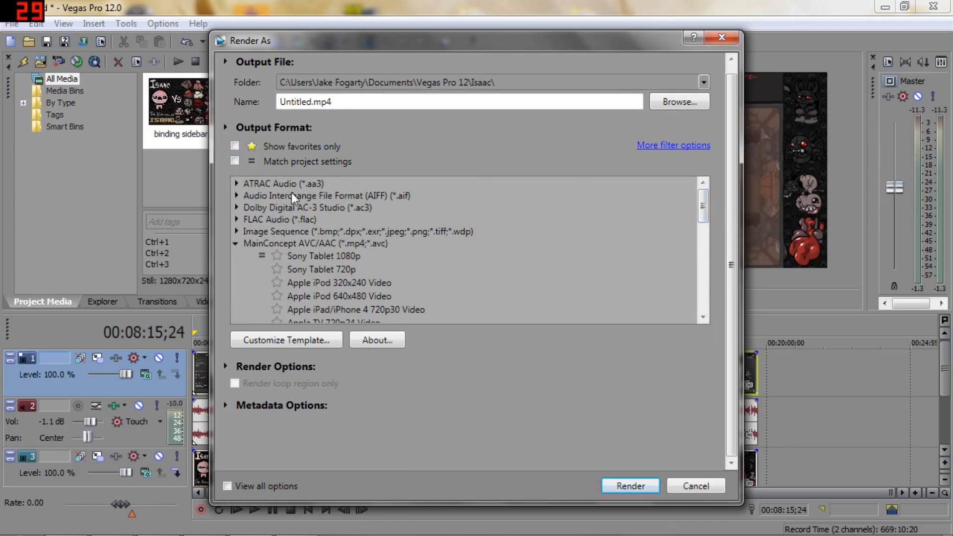
Step: Toggle the match-project-settings filter on and off, and examine the starred Internet HD 1080p and 720p templates
click(235, 161)
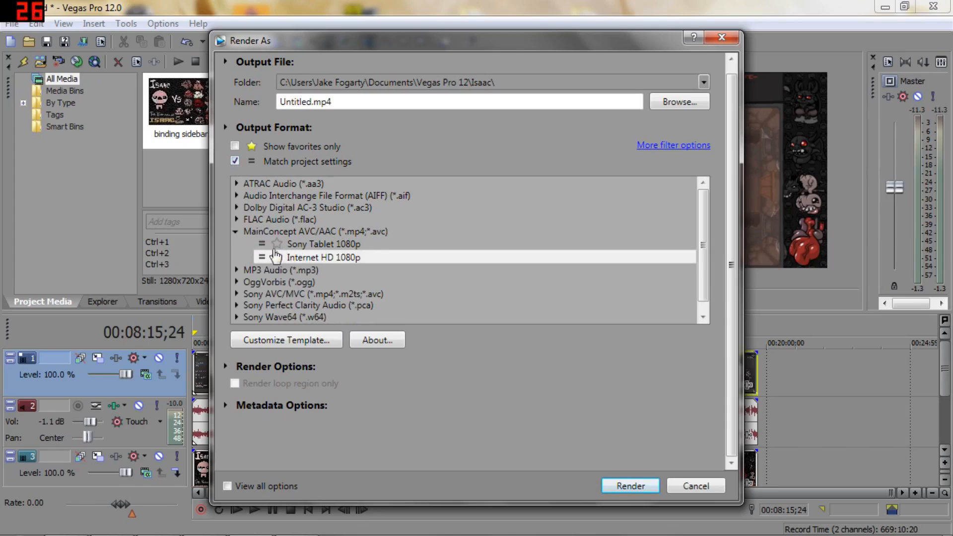
click(277, 257)
click(235, 161)
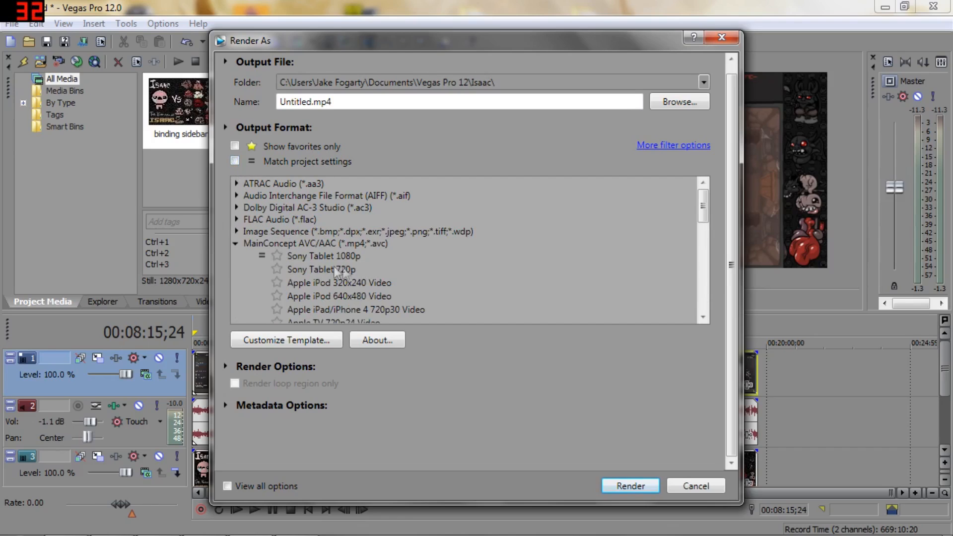
scroll(703, 226, down, 3)
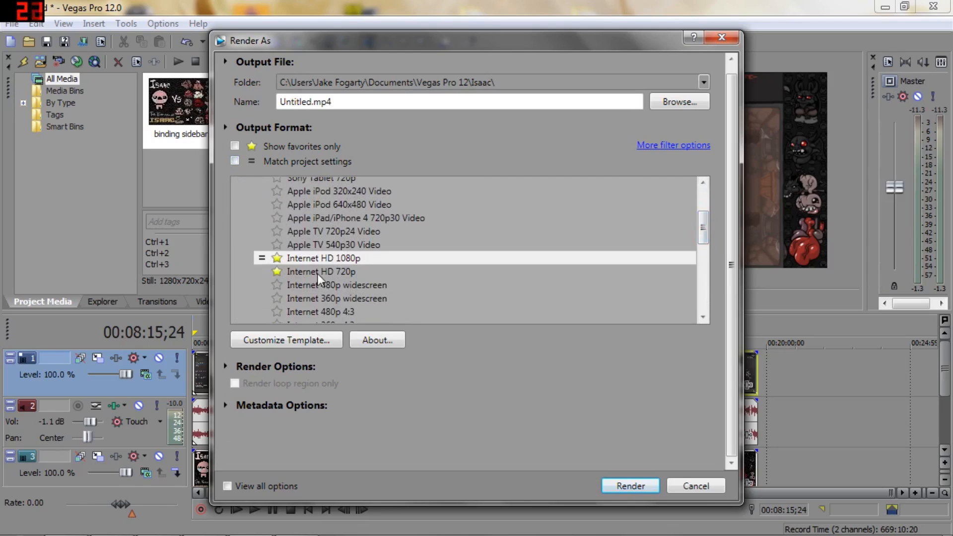
Step: Turn the match-project-settings and favorites-only filters back on and leave Render As without rendering
click(234, 161)
click(235, 146)
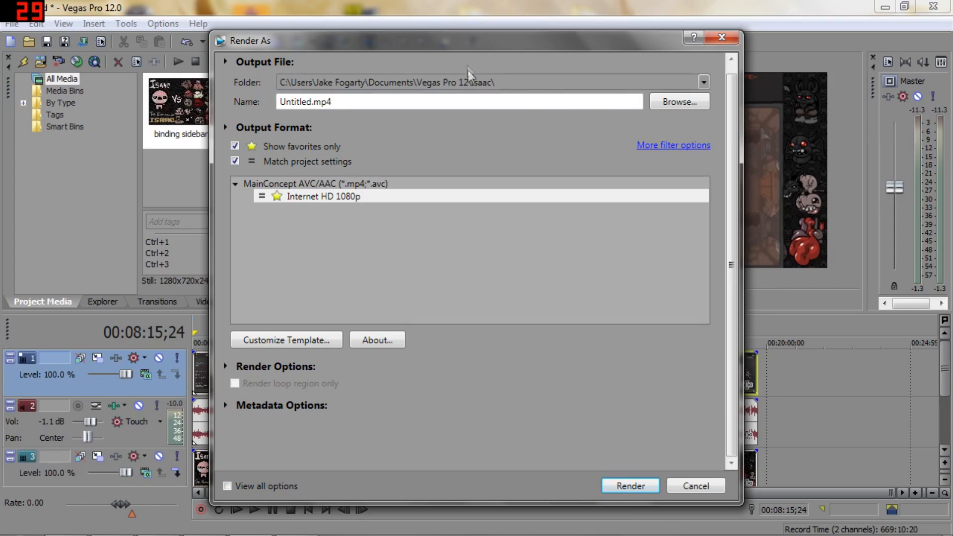
click(692, 487)
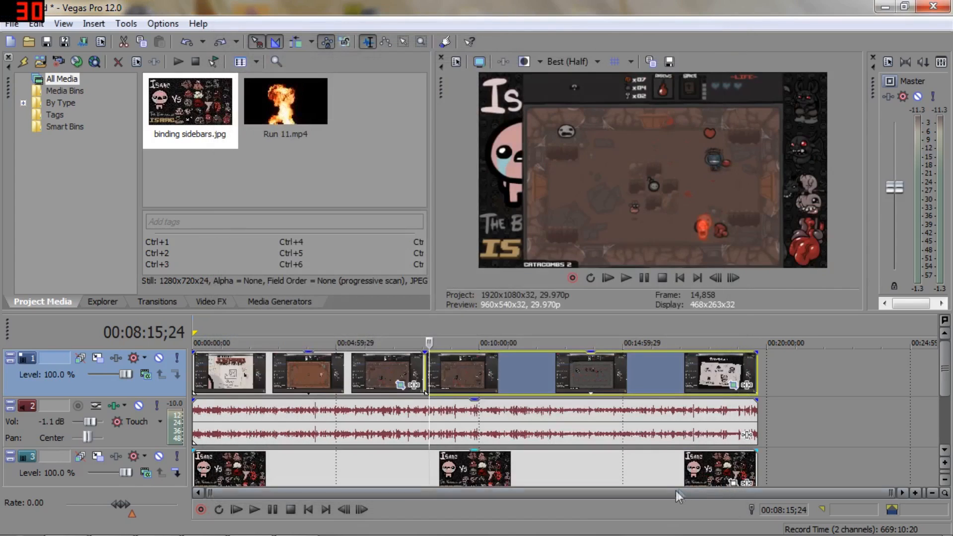
Step: Exit Vegas Pro without saving the project and close the Isaac videos folder
click(942, 7)
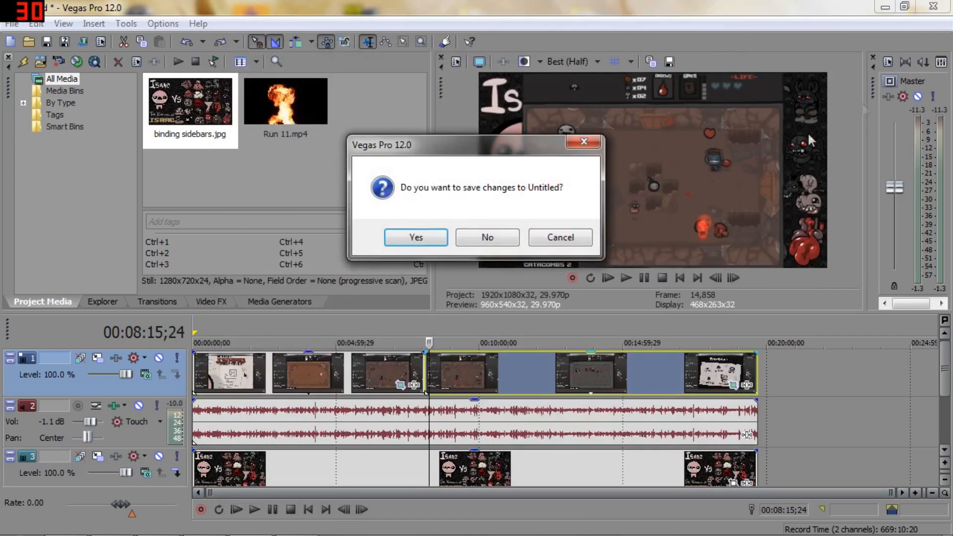
click(462, 241)
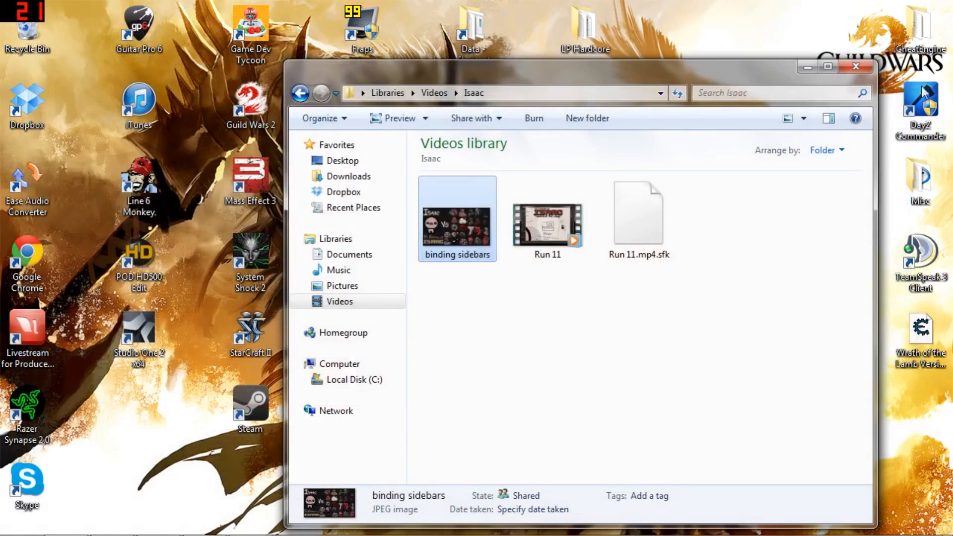
click(852, 66)
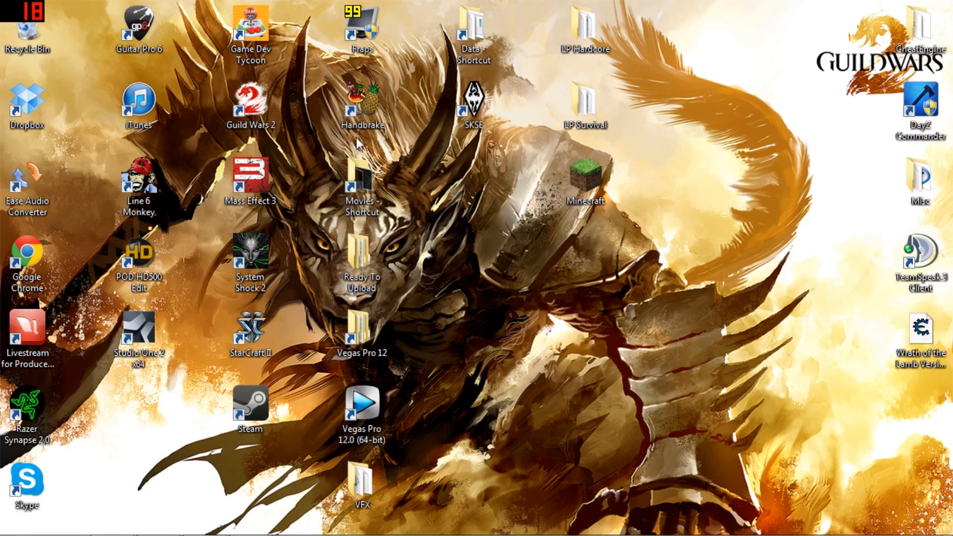
Step: Launch HandBrake and open the C:\Fraps\Movies folder in a new Windows Explorer window
click(363, 113)
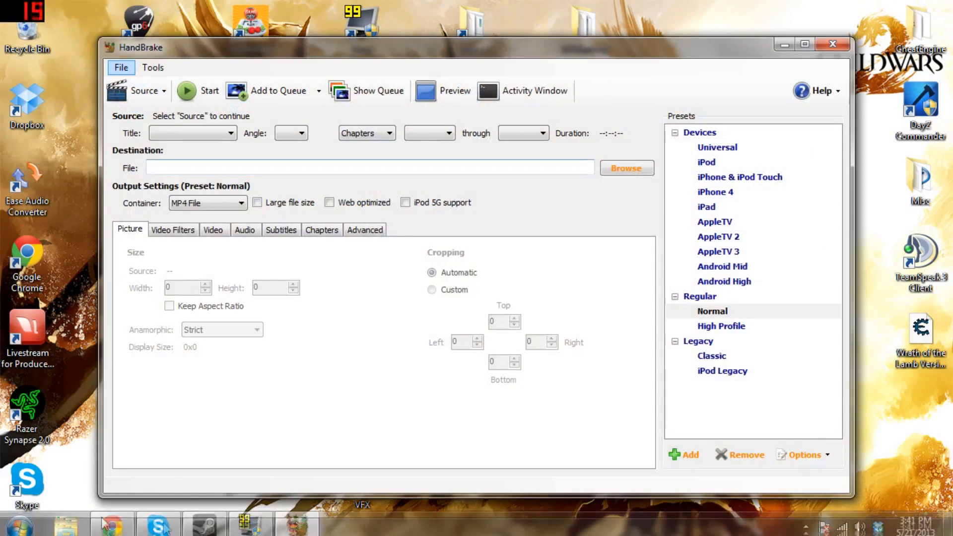
click(65, 526)
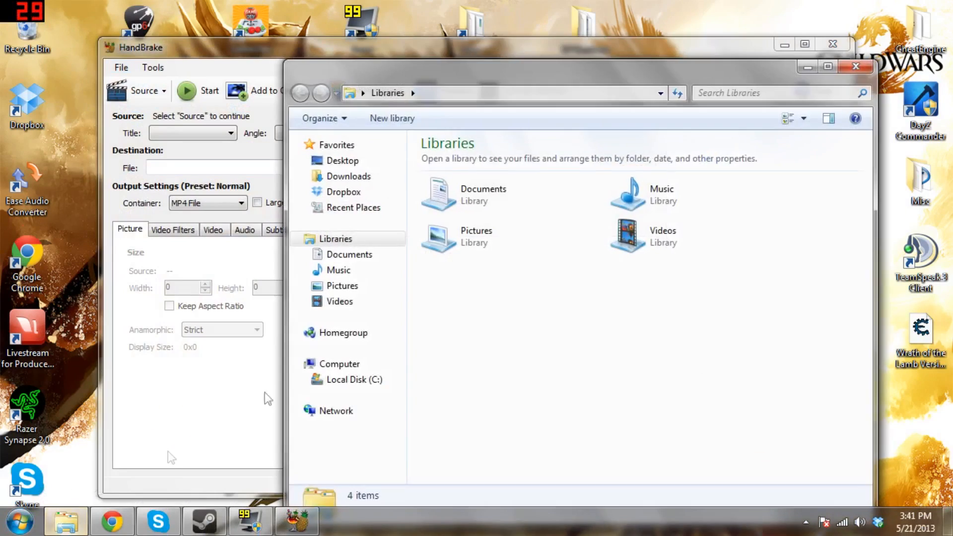
click(354, 379)
double_click(444, 191)
double_click(448, 176)
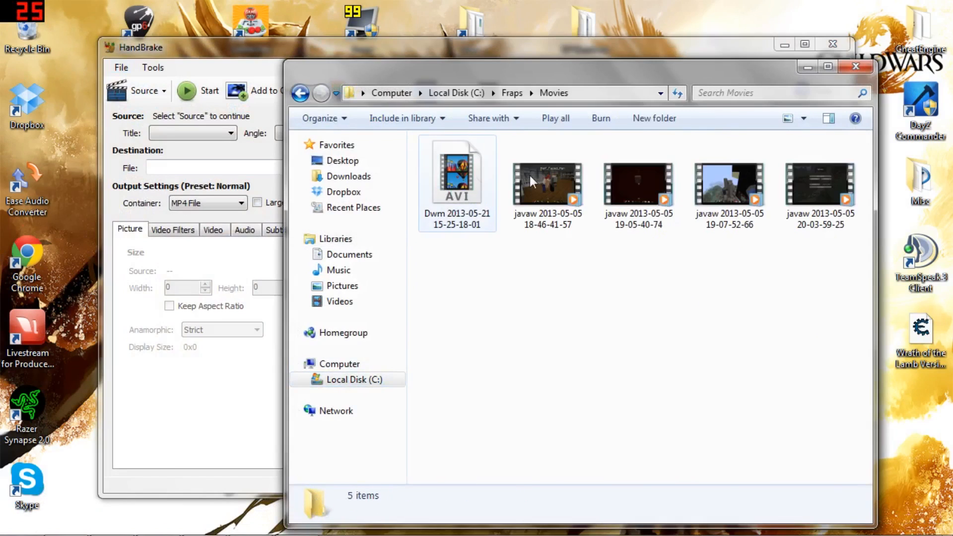
click(469, 199)
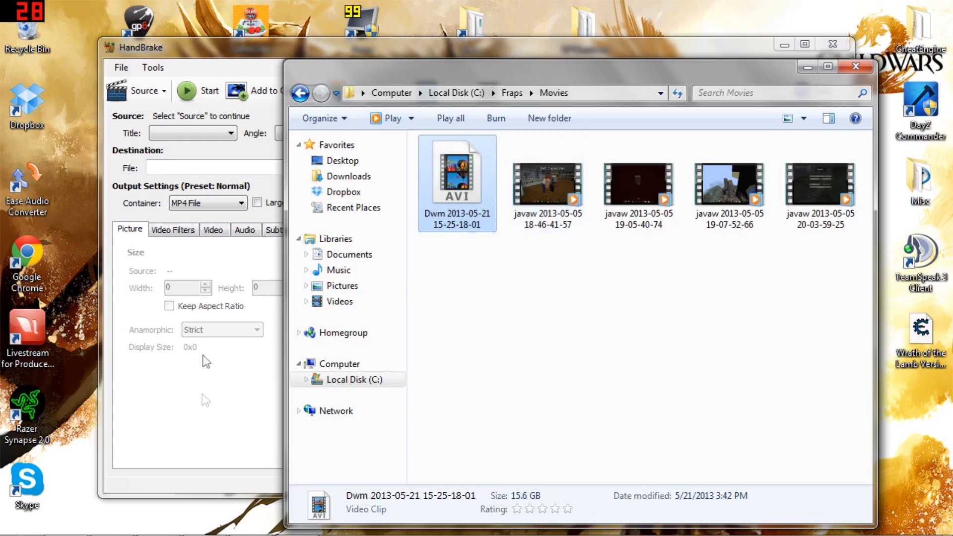
click(529, 193)
click(456, 179)
click(858, 70)
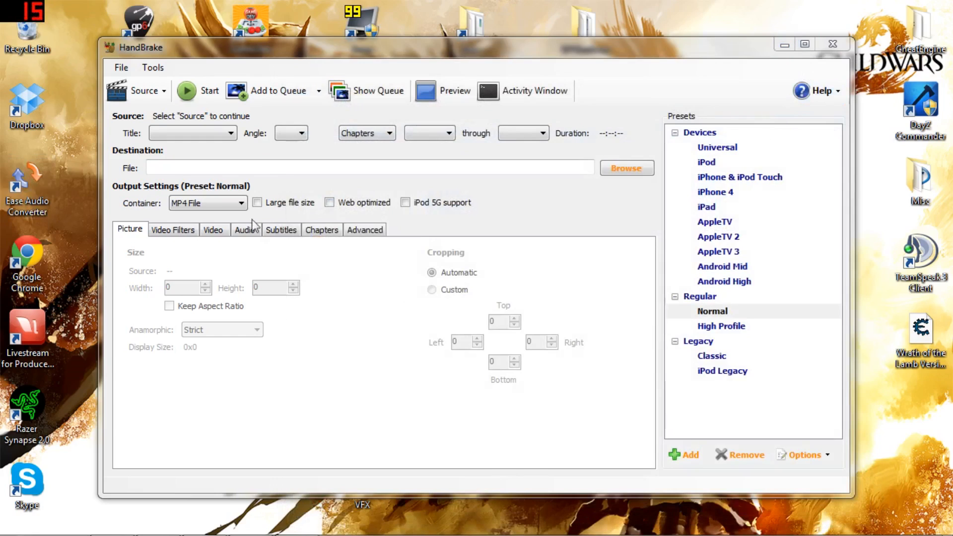
Step: Browse for a HandBrake source video in C:\Fraps\Movies and close the file selection without choosing one
click(149, 94)
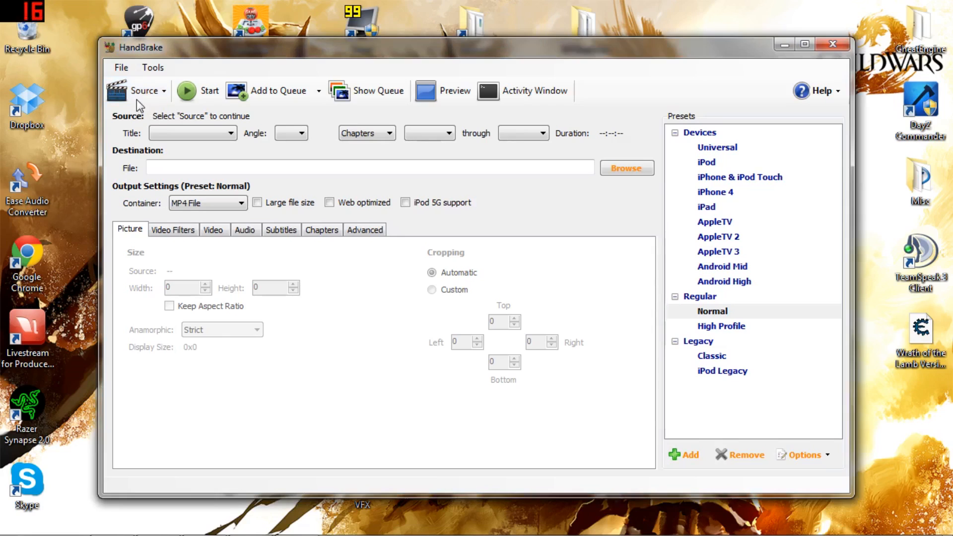
click(136, 97)
click(457, 195)
click(137, 90)
click(172, 116)
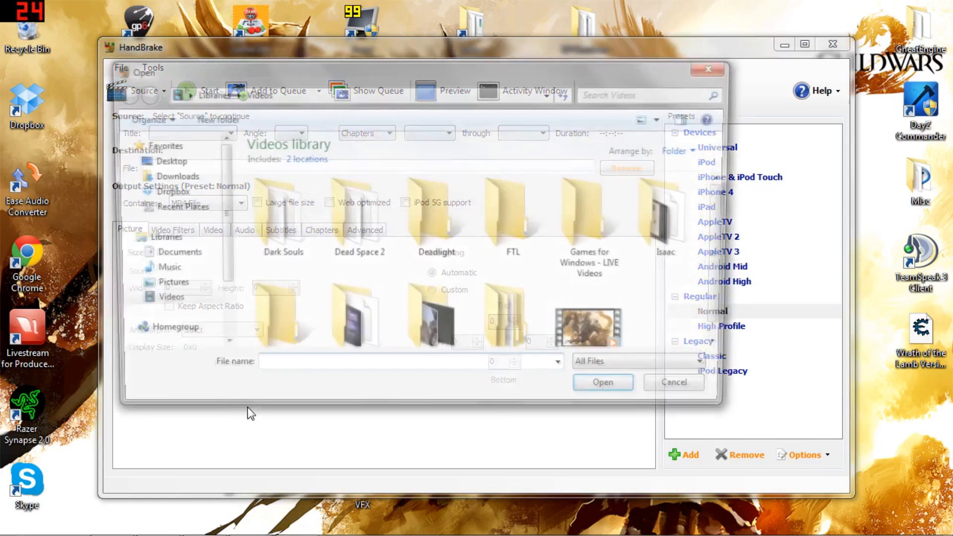
click(220, 348)
click(220, 347)
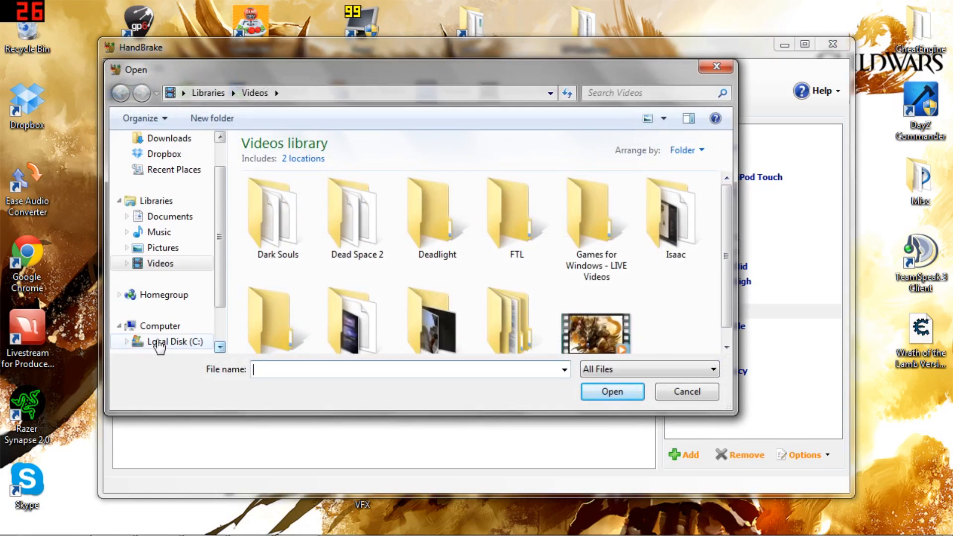
click(159, 341)
double_click(267, 194)
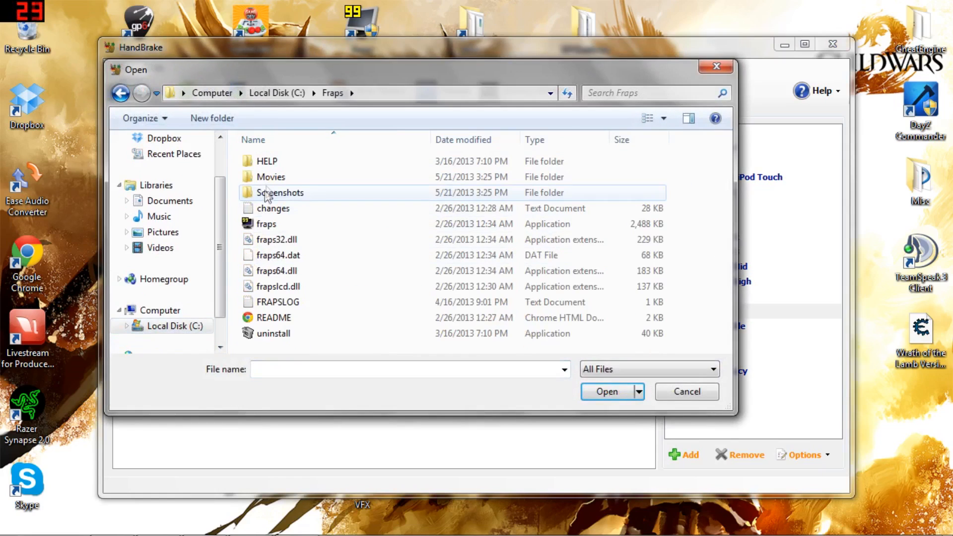
double_click(268, 176)
click(729, 67)
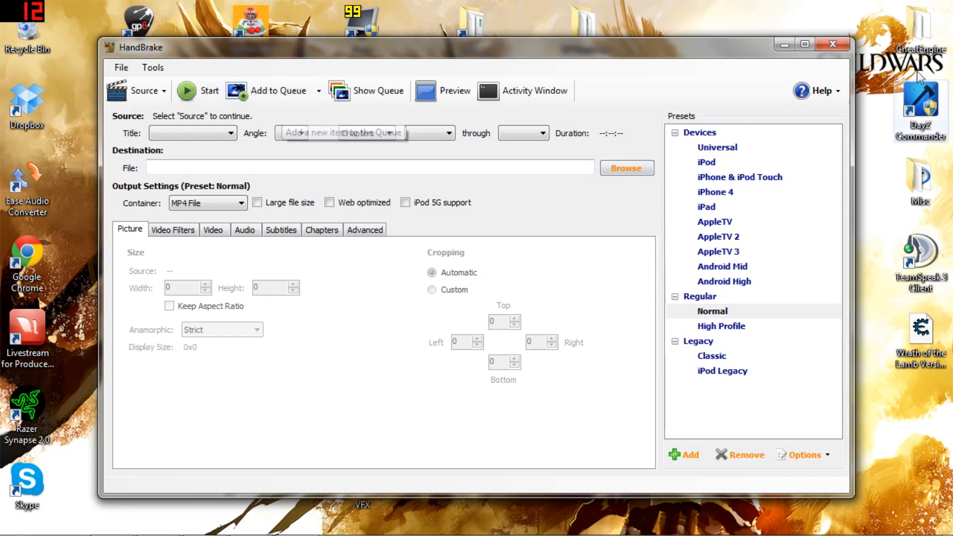
Step: Close HandBrake, review the movie capture settings in Fraps and put its window away
click(822, 44)
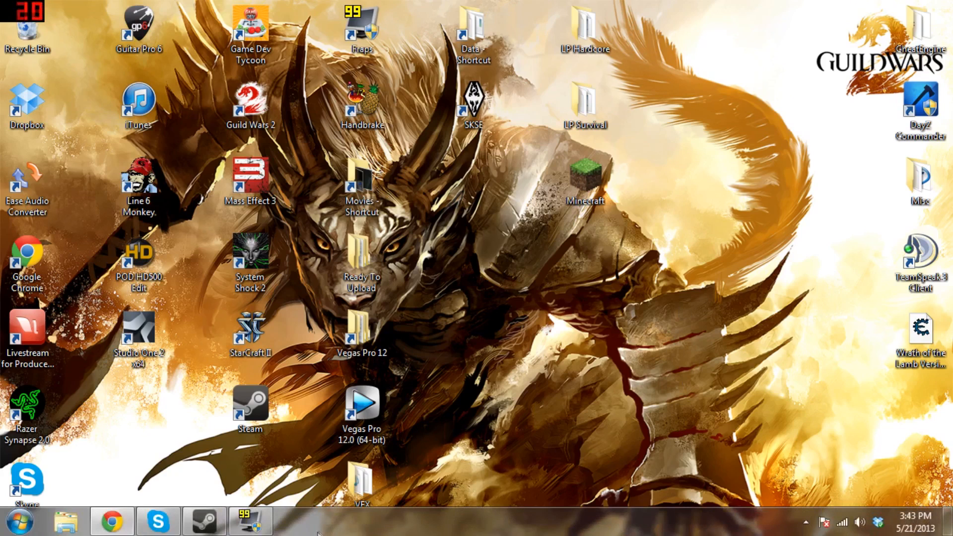
click(251, 521)
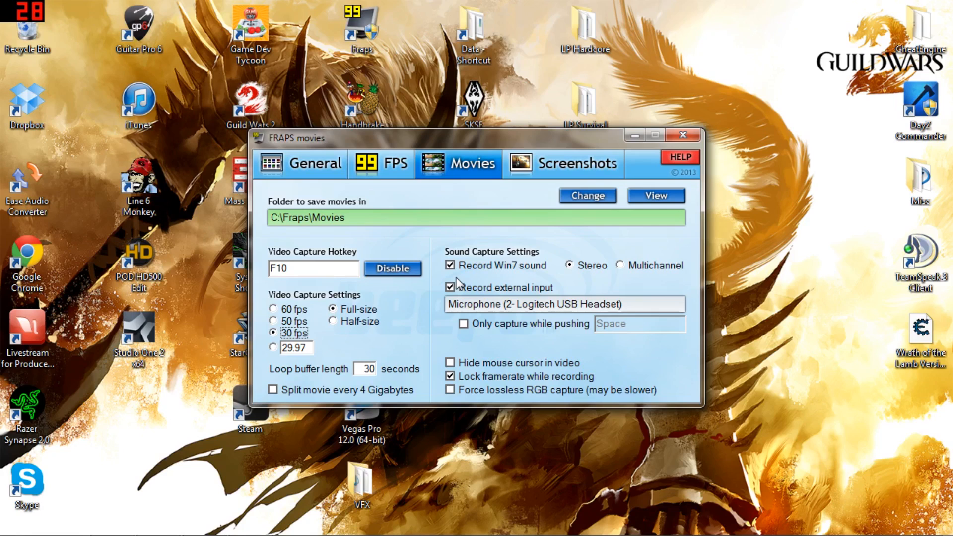
click(628, 140)
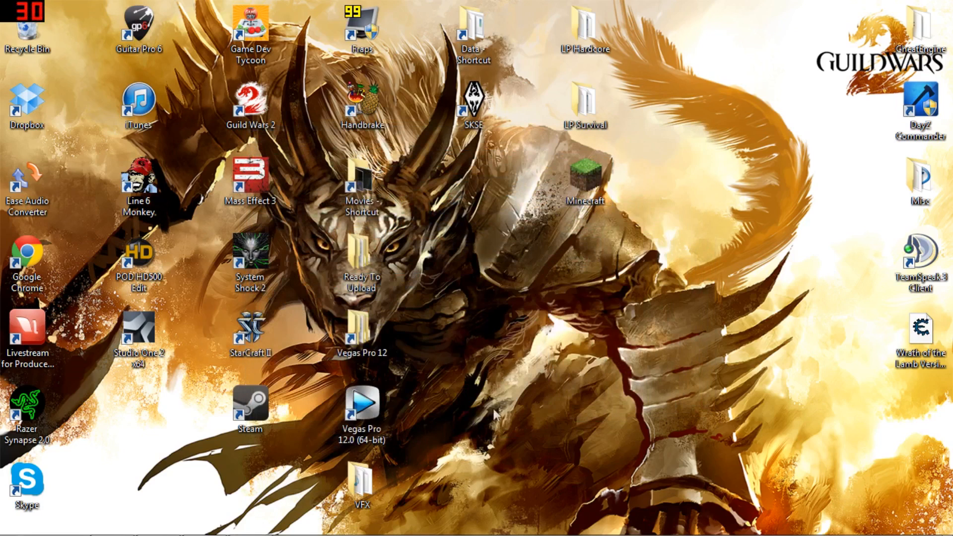